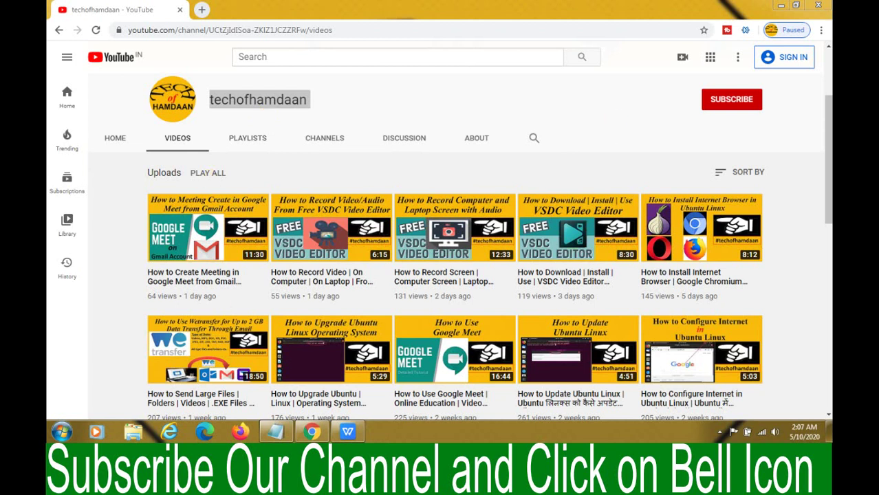
- Hide the YouTube channel videos page to show the Windows desktop
key("super+d")
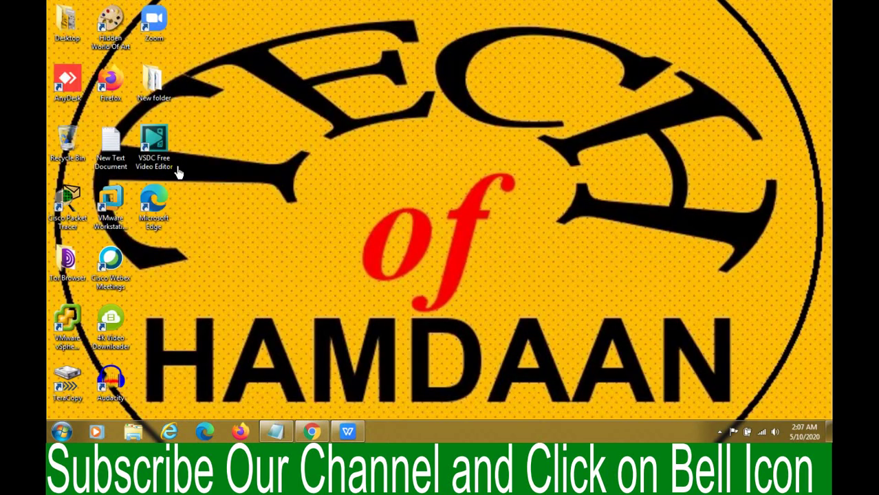
- Launch VSDC Free Video Editor from its desktop icon, close the Explore Pro popup, then minimize the editor
right_click(154, 141)
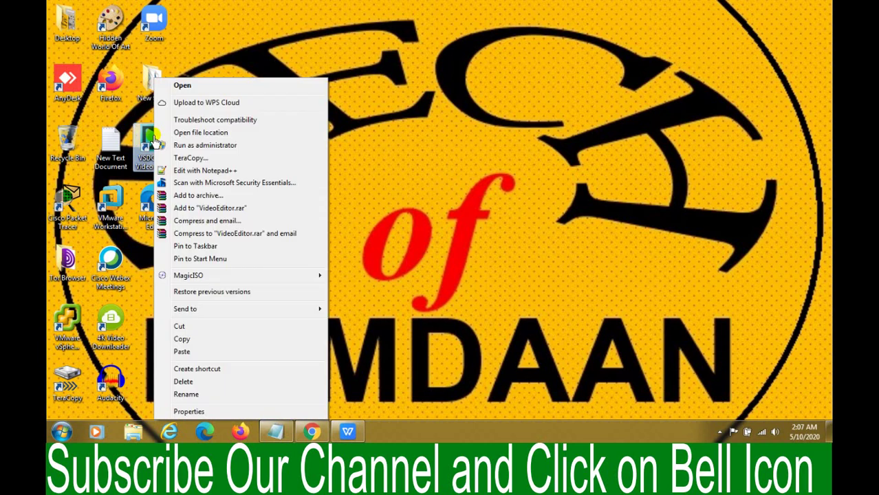
left_click(232, 85)
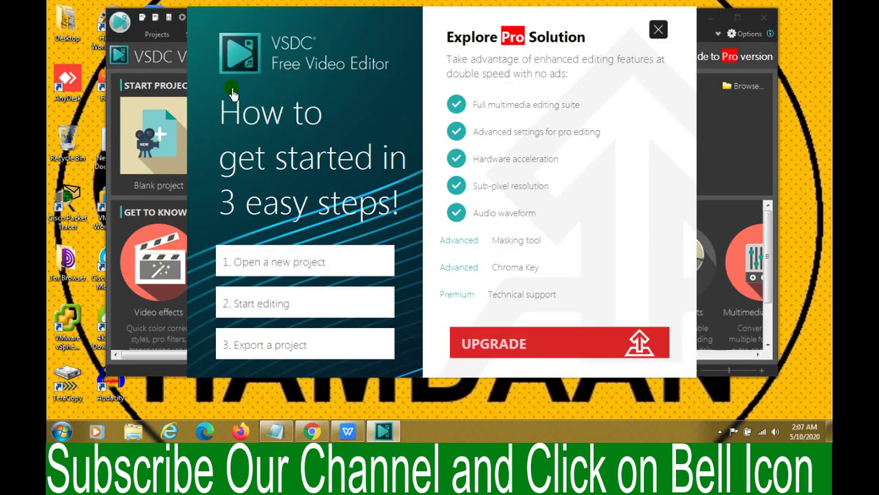
left_click(658, 29)
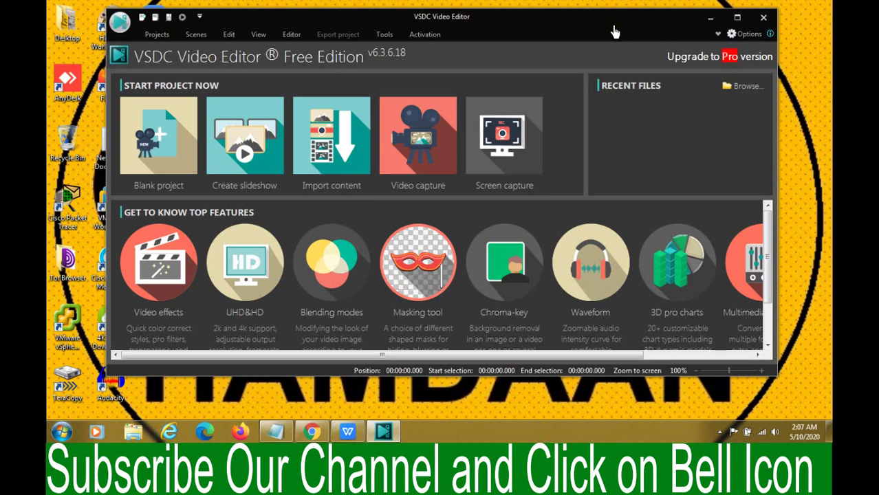
left_click(710, 17)
- Open 'what is ubuntu.pptx' from the desktop's New folder in WPS Presentation
double_click(158, 87)
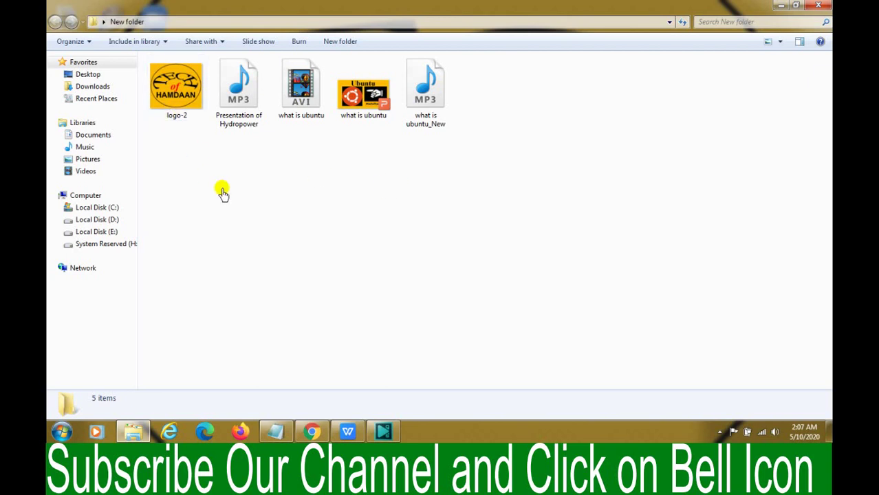
left_click(175, 105)
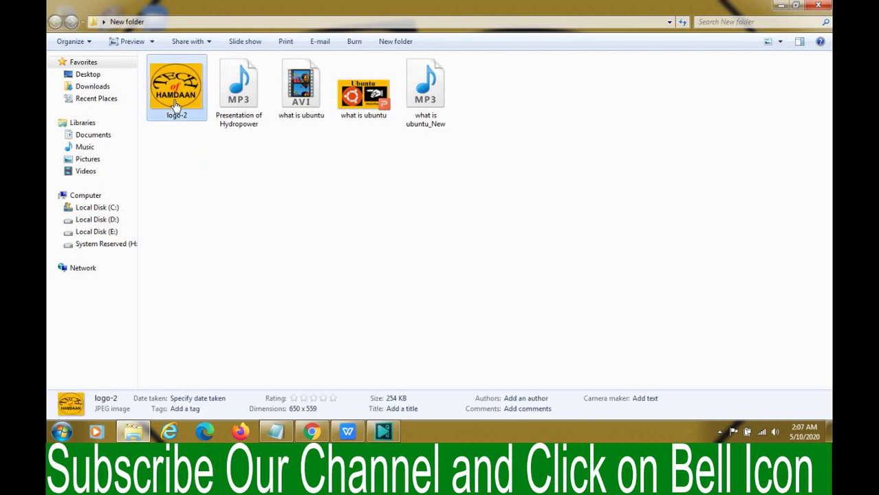
left_click(350, 102)
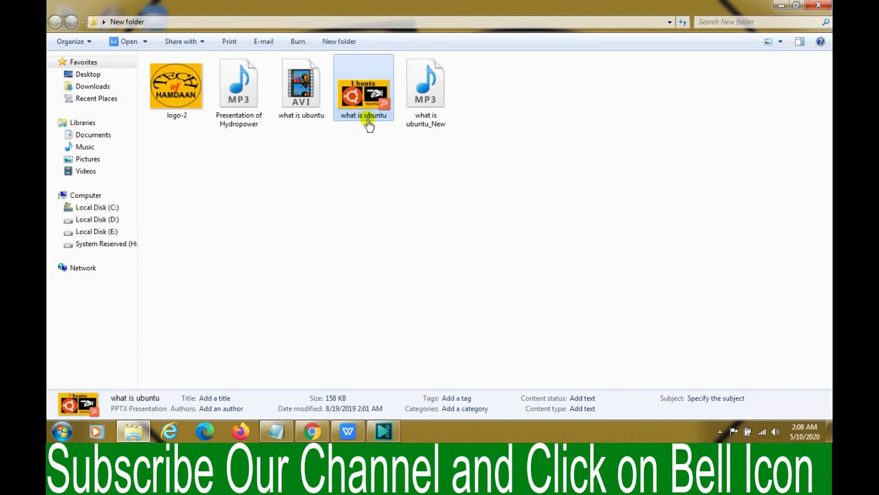
mouse_move(354, 93)
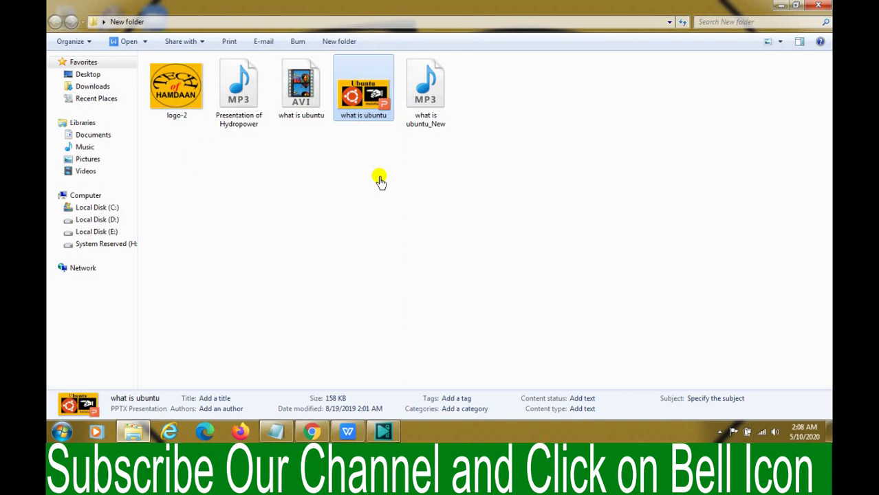
key("Return")
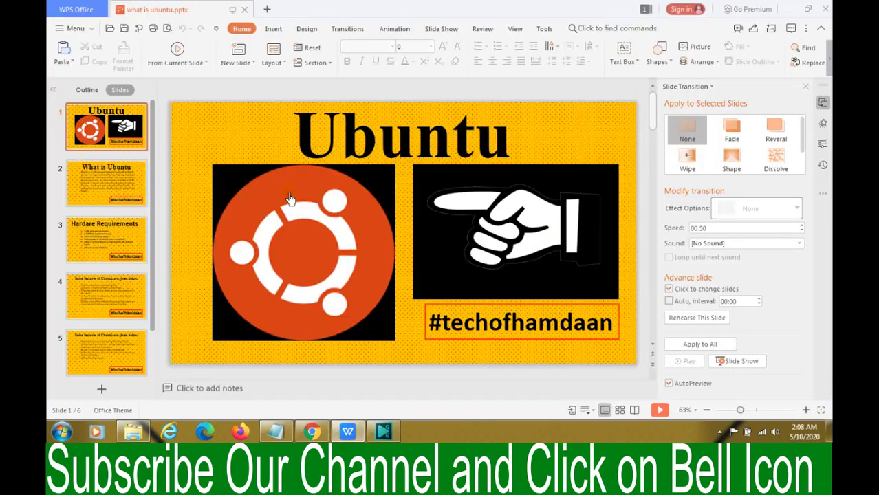
- Start Save As with JPEG format and Desktop > New folder as the destination
scroll(344, 244, "down", 1)
scroll(348, 247, "up", 1)
left_click(74, 28)
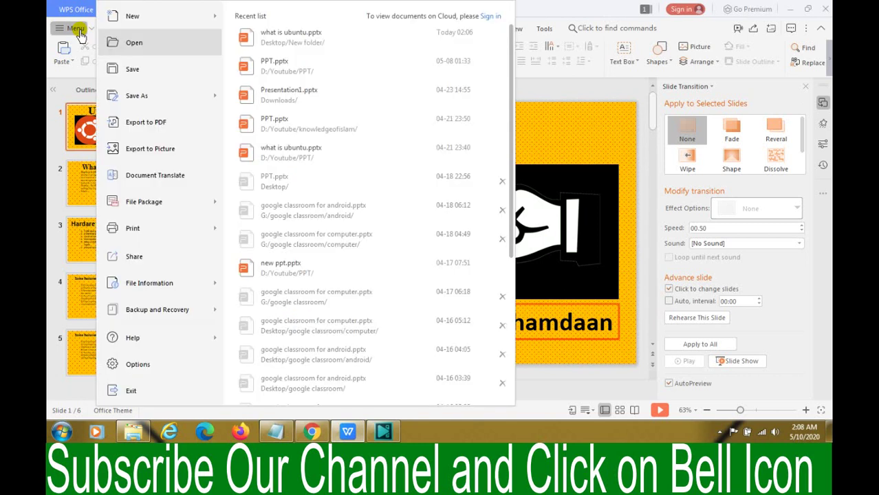
left_click(152, 106)
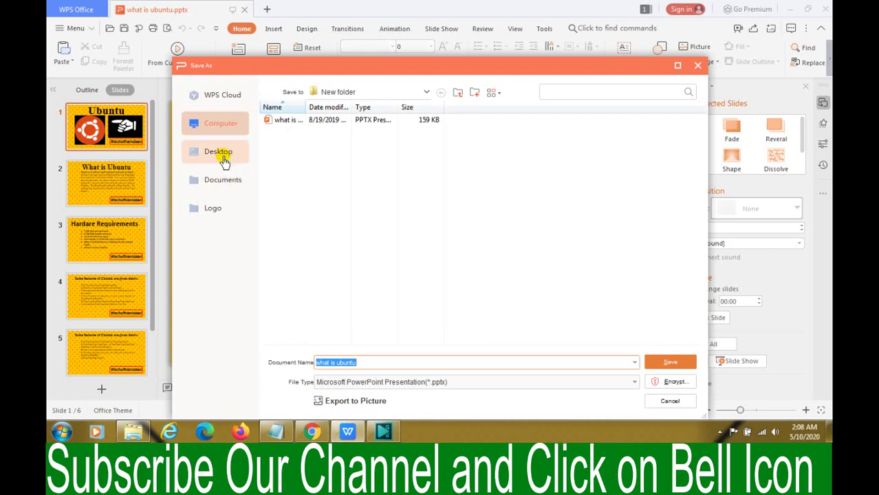
left_click(218, 154)
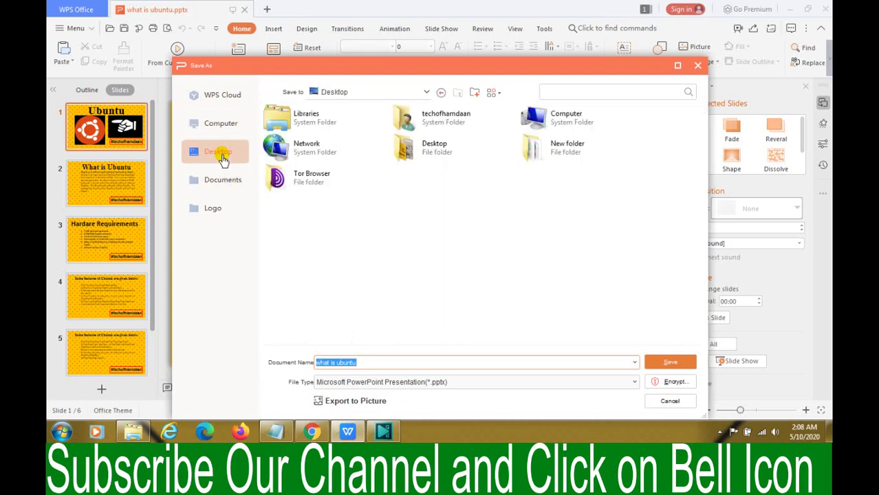
double_click(531, 157)
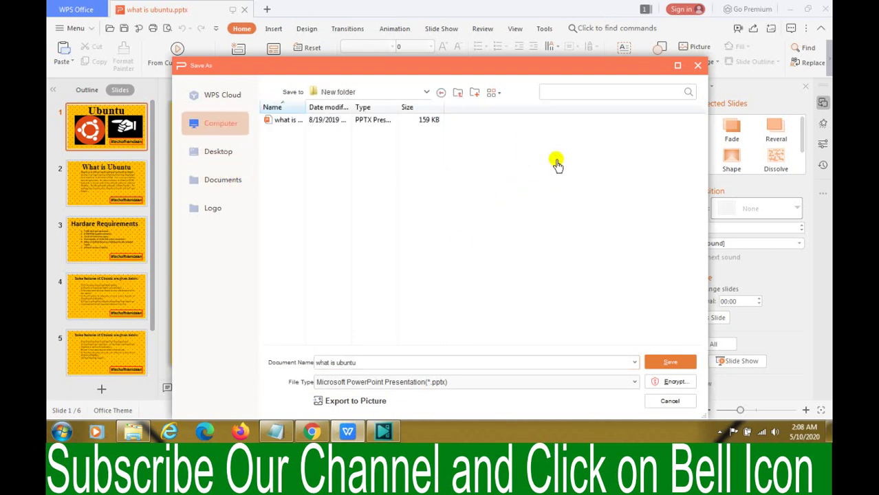
left_click(440, 383)
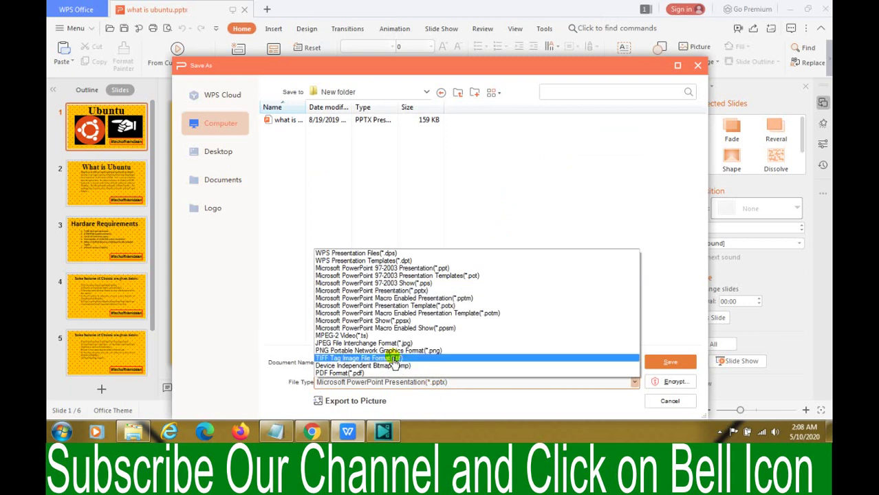
left_click(368, 344)
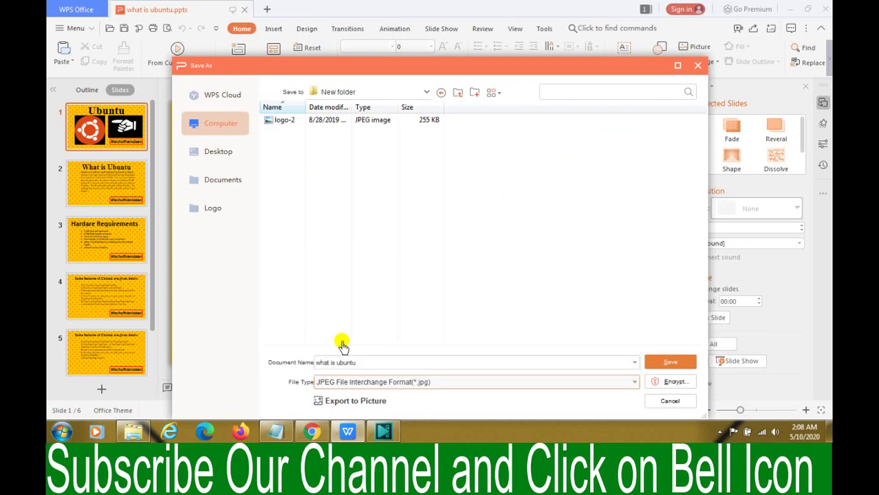
- Export every slide as a separate JPEG image, then minimize WPS Presentation
left_click(671, 364)
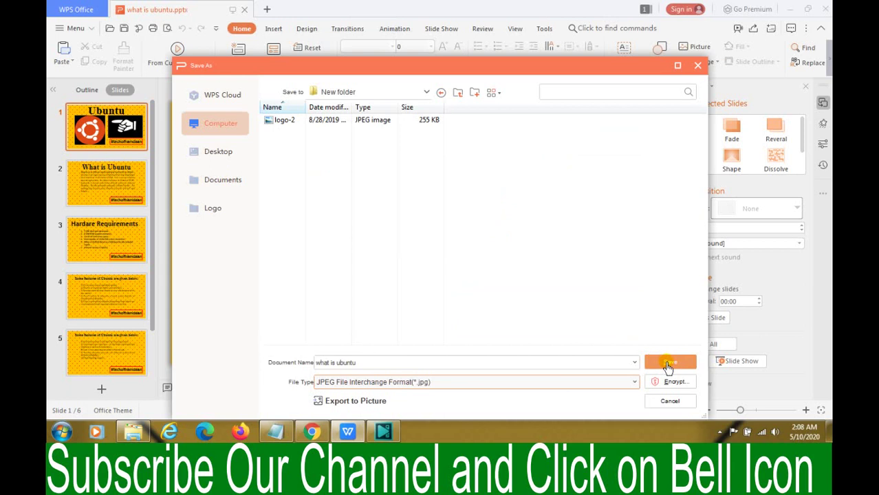
left_click(668, 365)
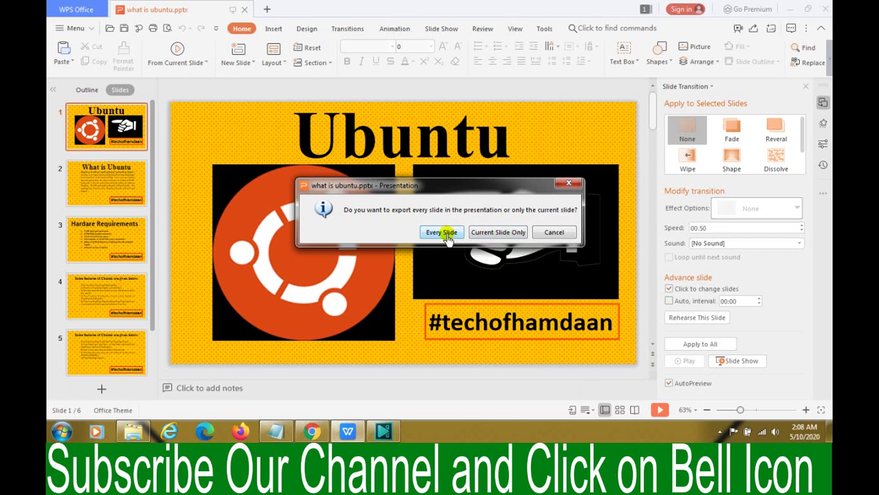
left_click(444, 234)
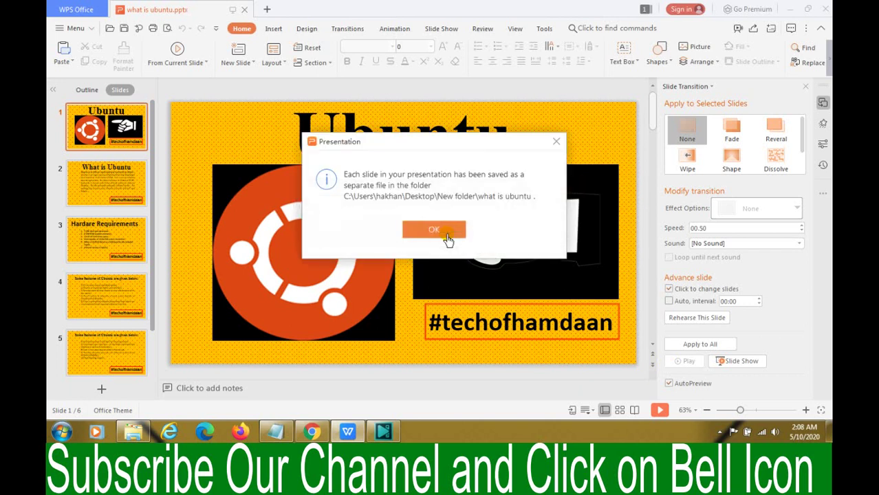
left_click(444, 234)
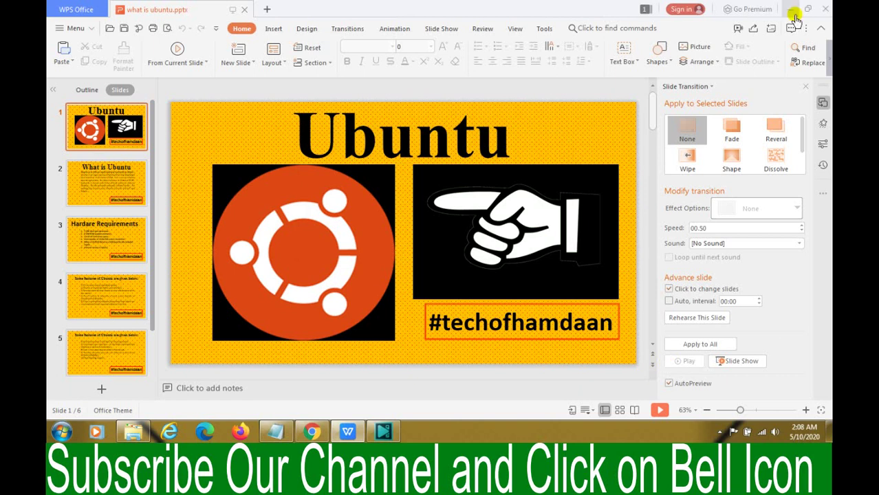
left_click(793, 10)
left_click(513, 168)
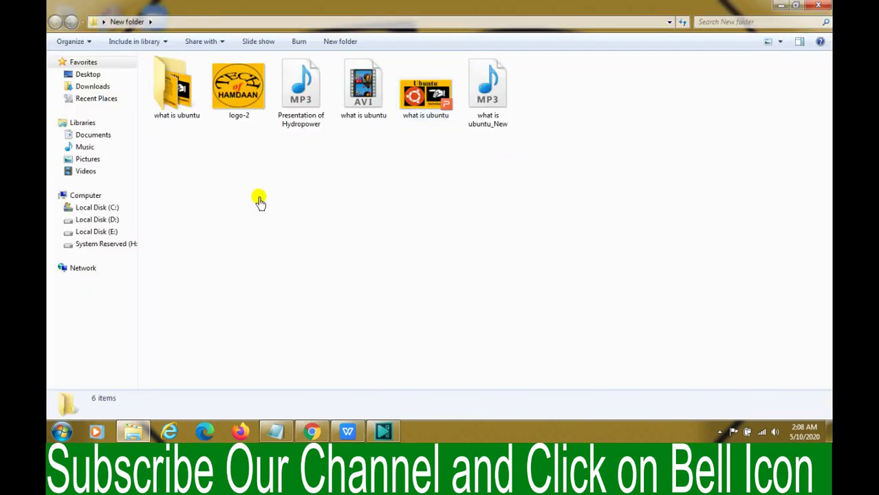
- Check that the what is ubuntu folder holds Slide1–Slide6, go back, and minimize Explorer
mouse_move(177, 102)
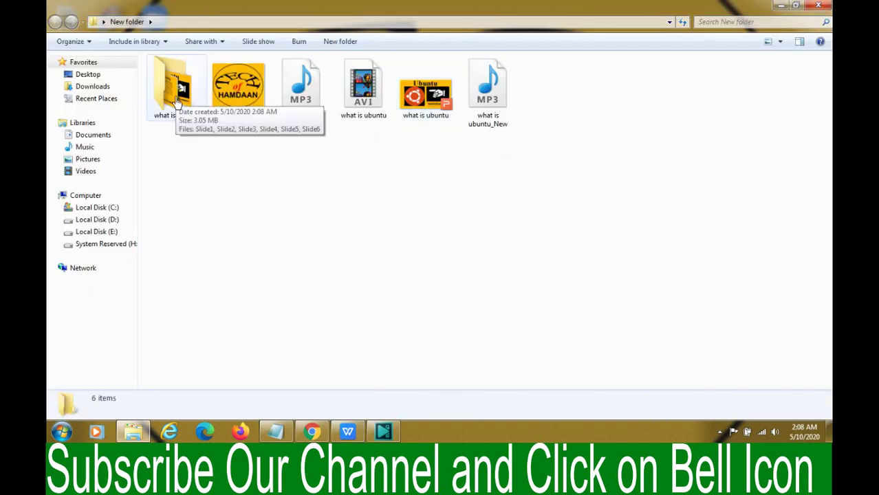
mouse_move(411, 112)
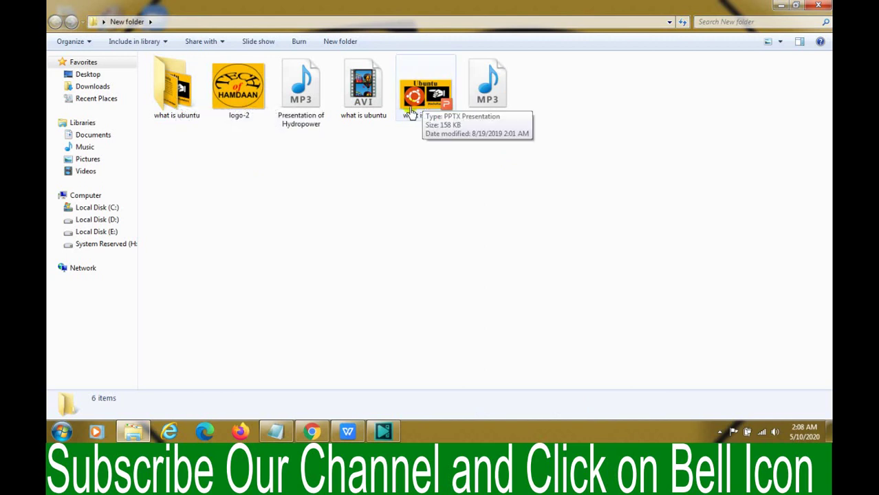
left_click(285, 170)
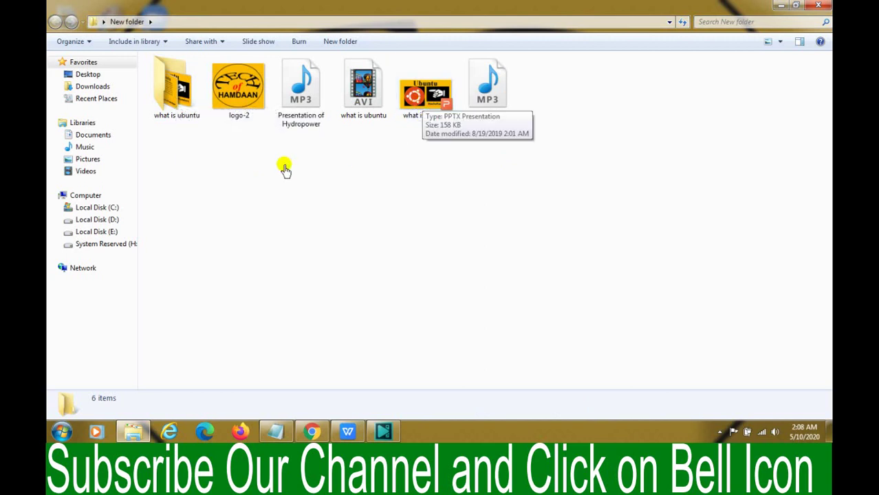
double_click(175, 98)
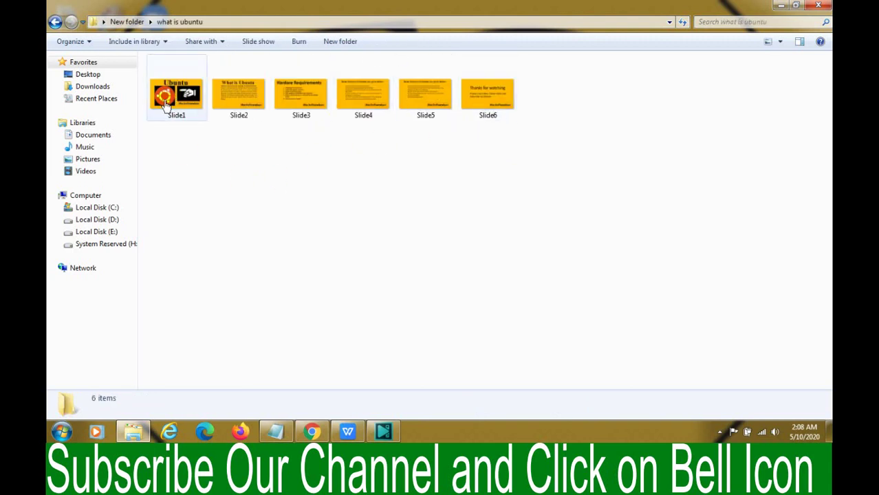
left_click(54, 22)
left_click(781, 6)
- Restore VSDC from the taskbar and choose Create slideshow to get Project's settings
mouse_move(384, 434)
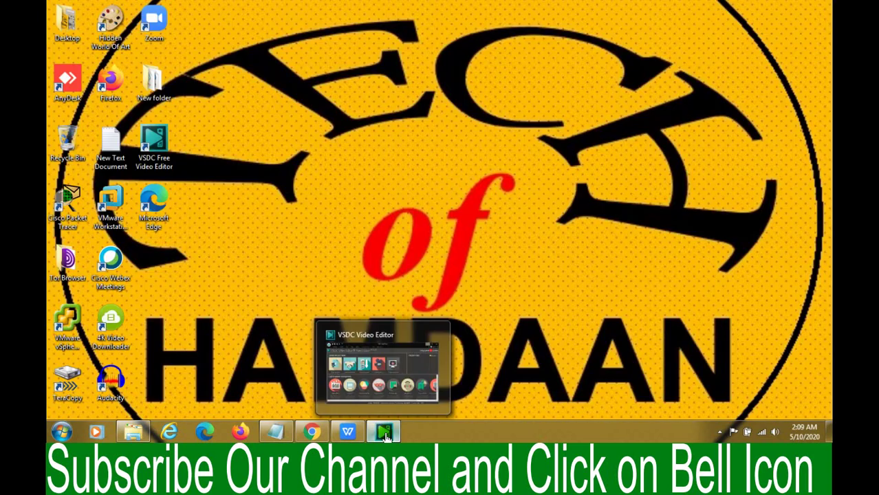
left_click(384, 435)
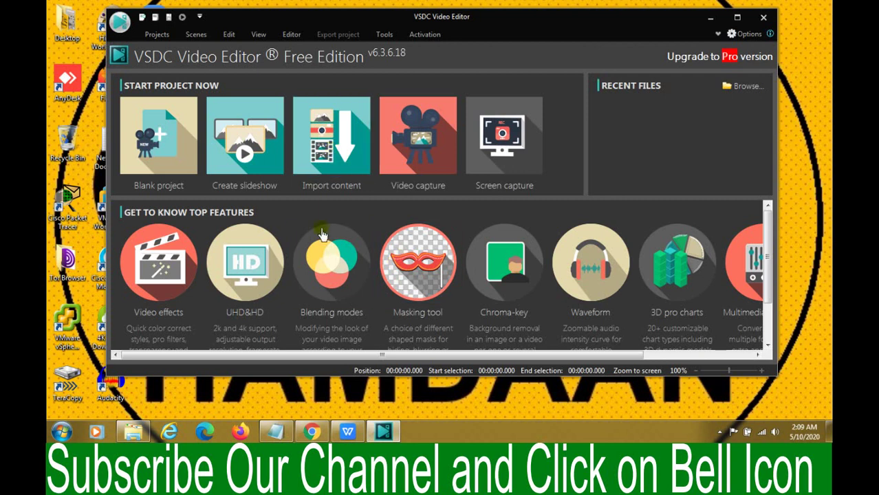
left_click(249, 151)
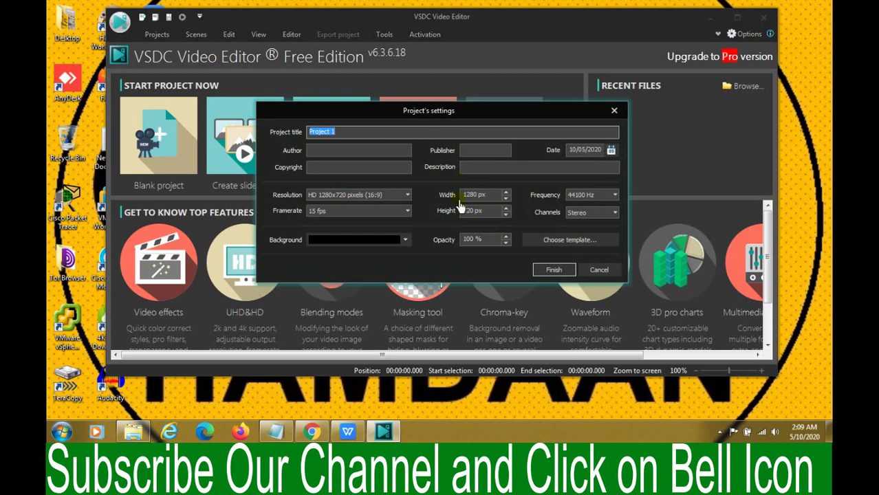
- Finish Project 1 at 1280x720 and 15 fps to reach the Files sequence wizard
left_click(561, 275)
left_click(560, 272)
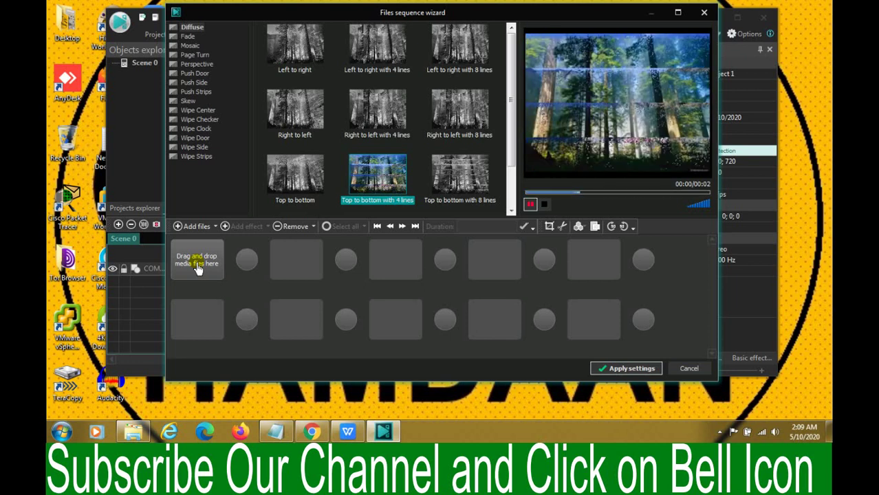
- Add logo-2.jpg from Desktop > New folder as the first sequence item
left_click(201, 262)
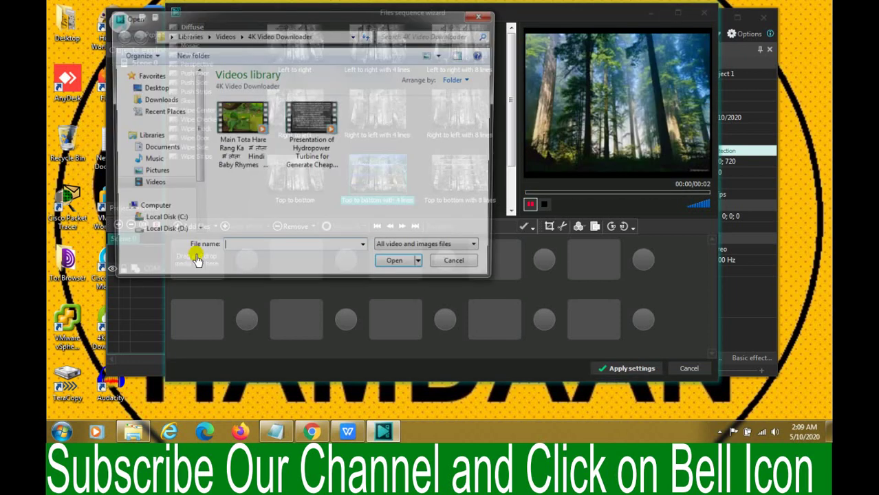
left_click(152, 87)
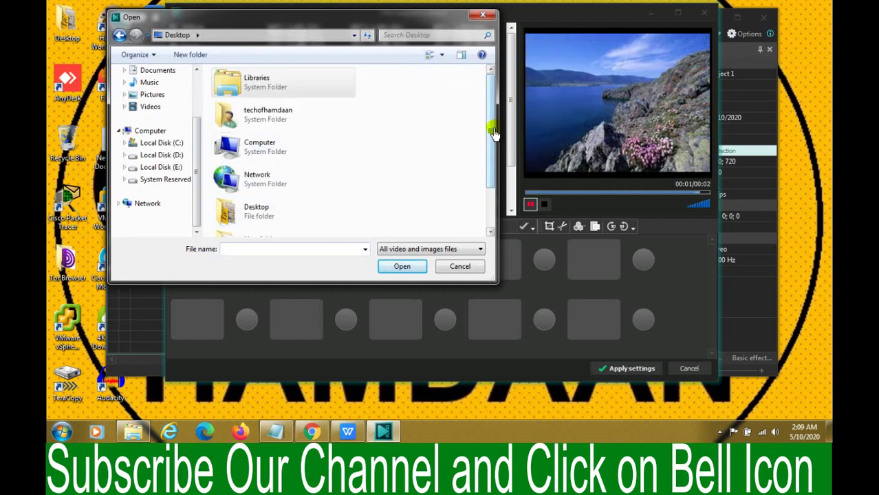
left_click_drag(490, 131, 489, 167)
double_click(258, 189)
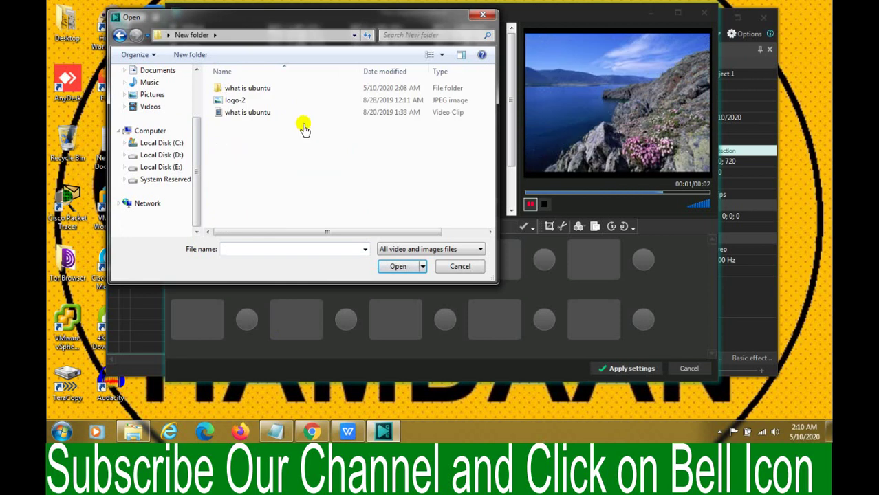
left_click(254, 103)
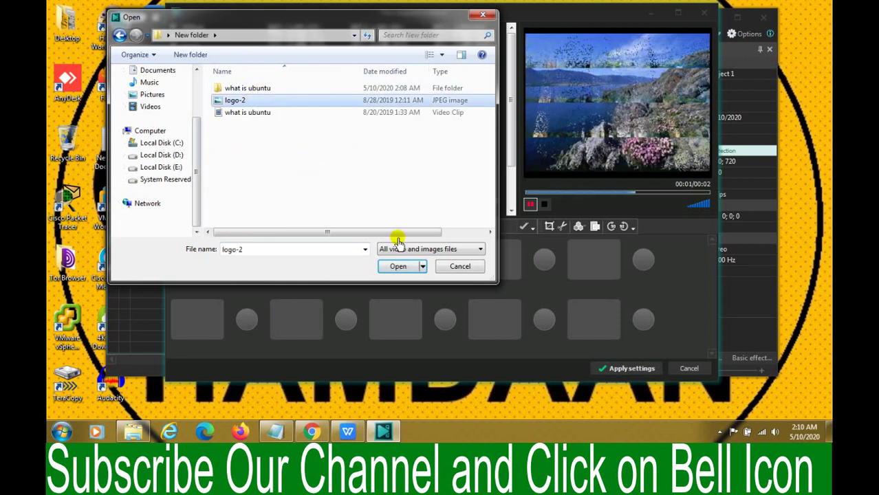
left_click(397, 268)
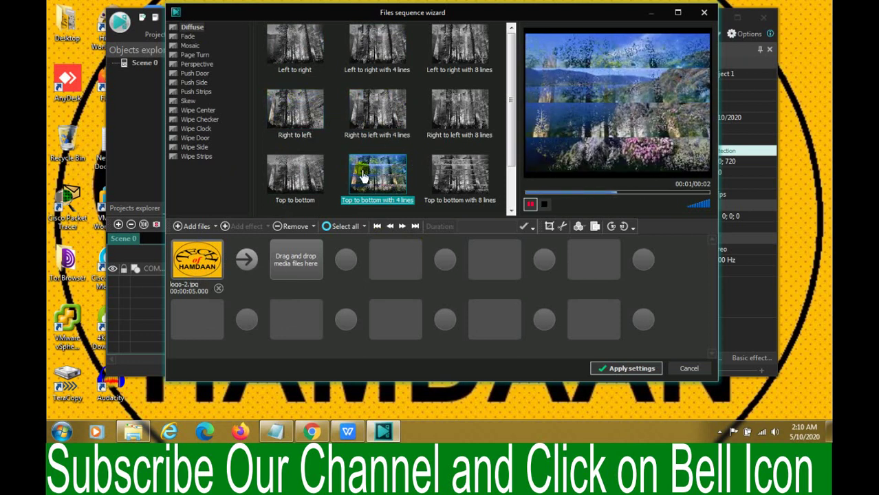
- Insert a Page Turn 'Right-top to left-bottom' transition right after logo-2.jpg
left_click_drag(363, 177, 245, 261)
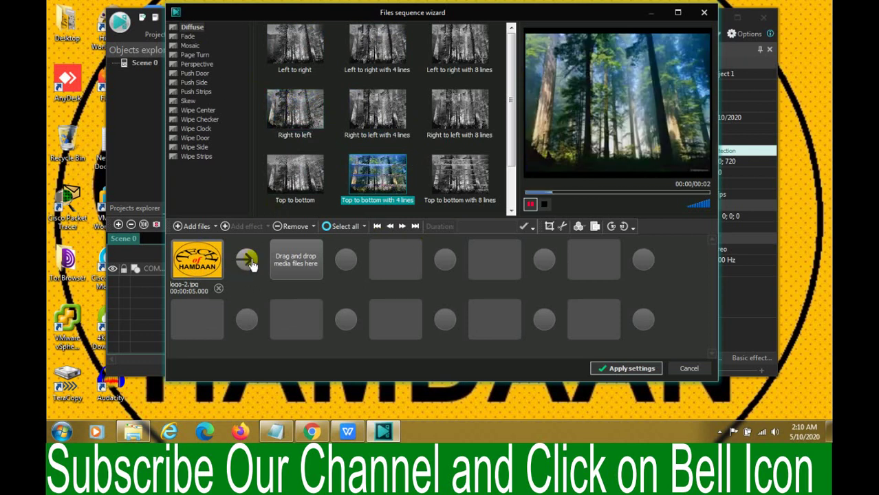
left_click(194, 56)
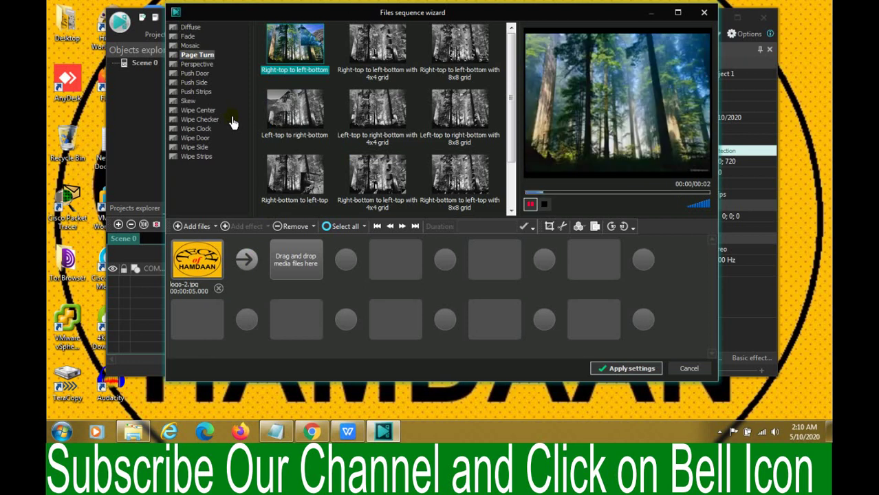
left_click(356, 56)
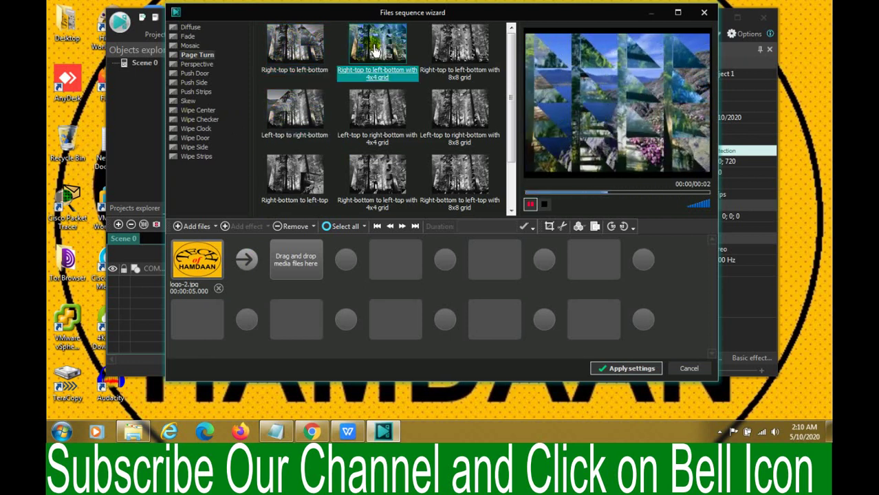
left_click(297, 104)
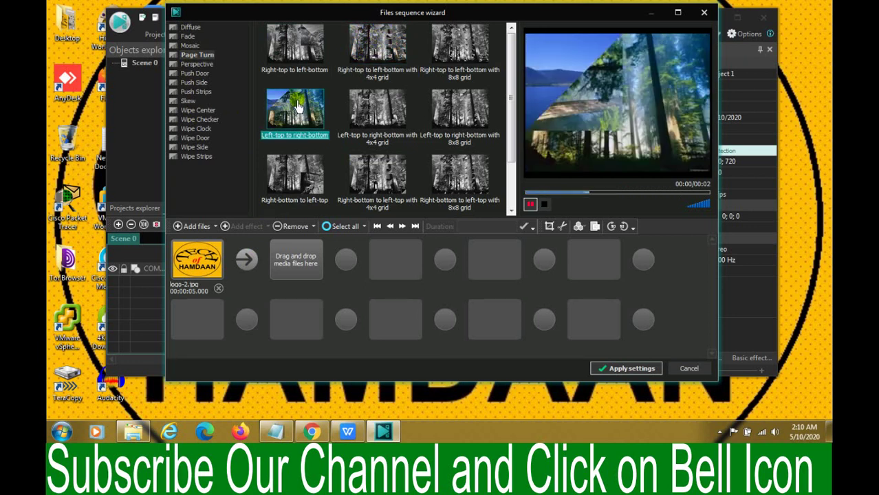
left_click(302, 184)
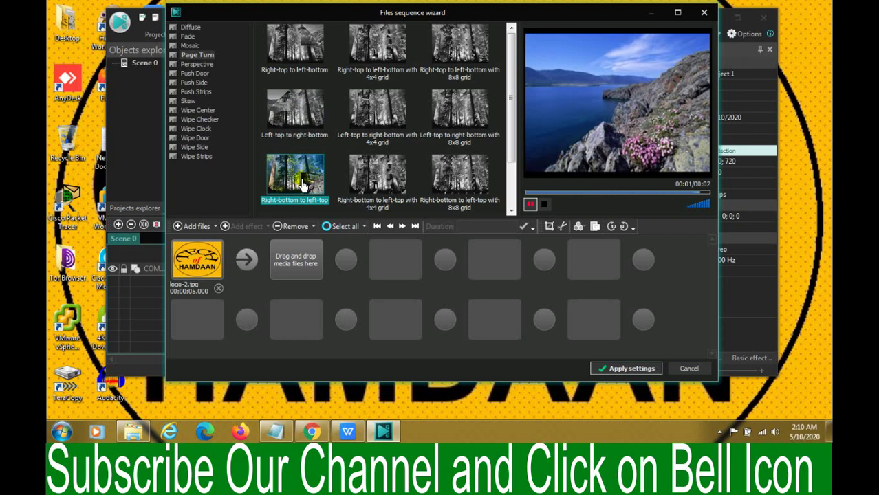
left_click(290, 44)
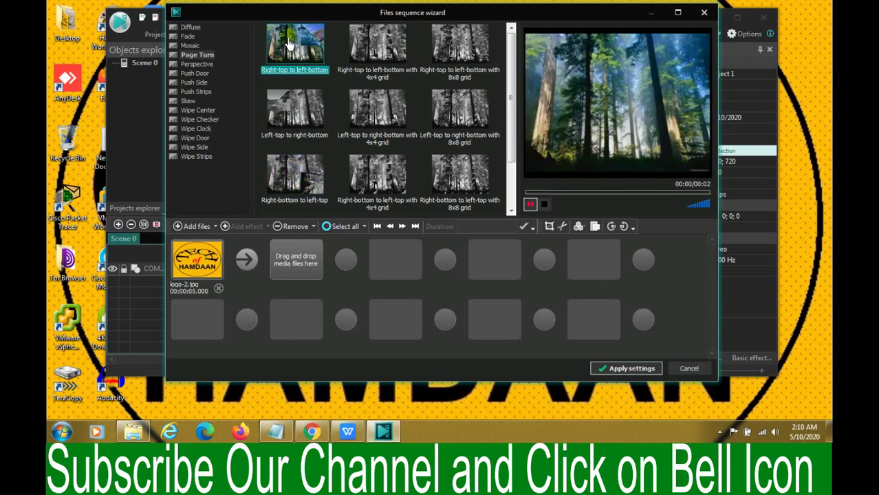
left_click(247, 259)
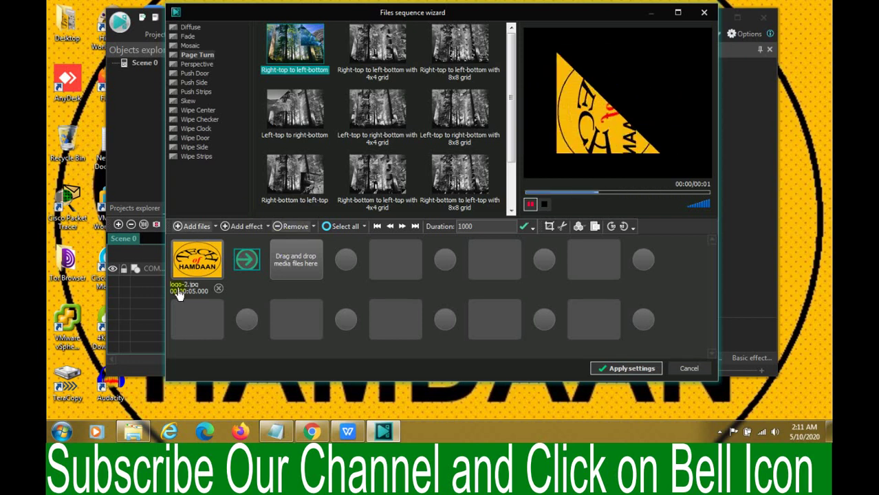
- Add all six images Slide1.jpg–Slide6.jpg from the what is ubuntu folder to the sequence
left_click(298, 265)
double_click(256, 90)
left_click(255, 102)
key("ctrl+a")
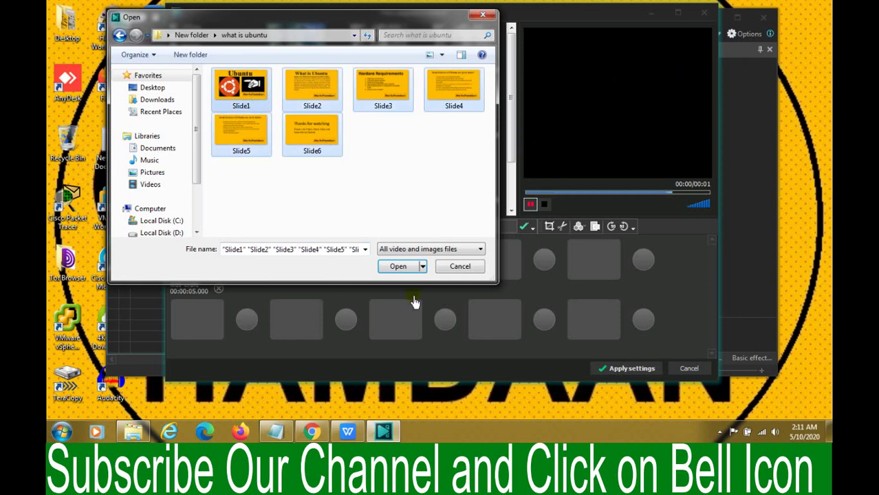
left_click(399, 267)
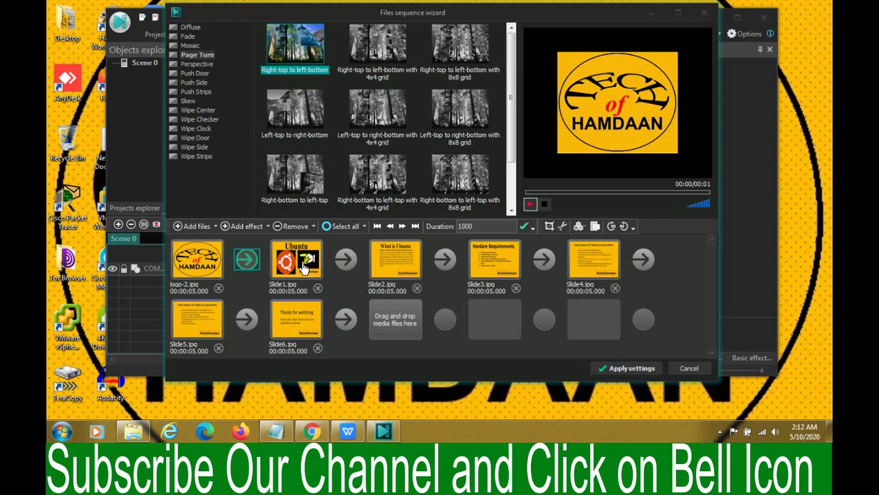
- Add Push Door, Push Strips and Rotated horizontal 3 Skew transitions between Slide1 through Slide4
left_click(193, 73)
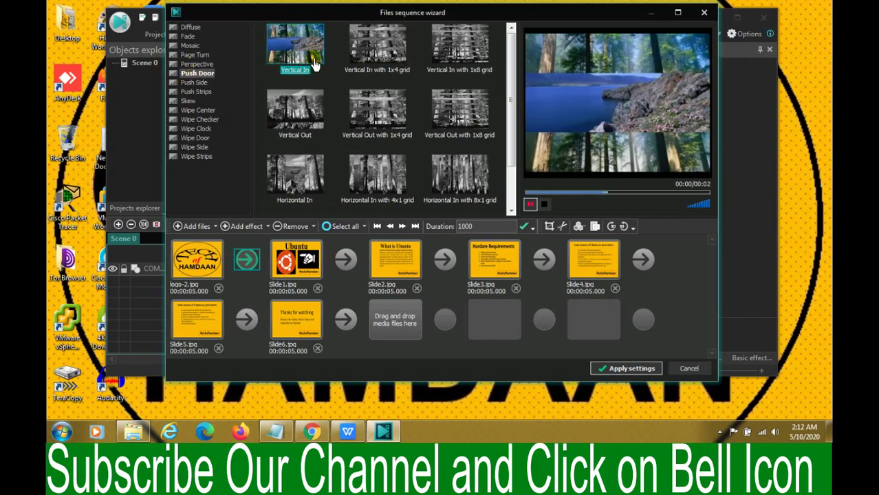
left_click_drag(314, 64, 345, 266)
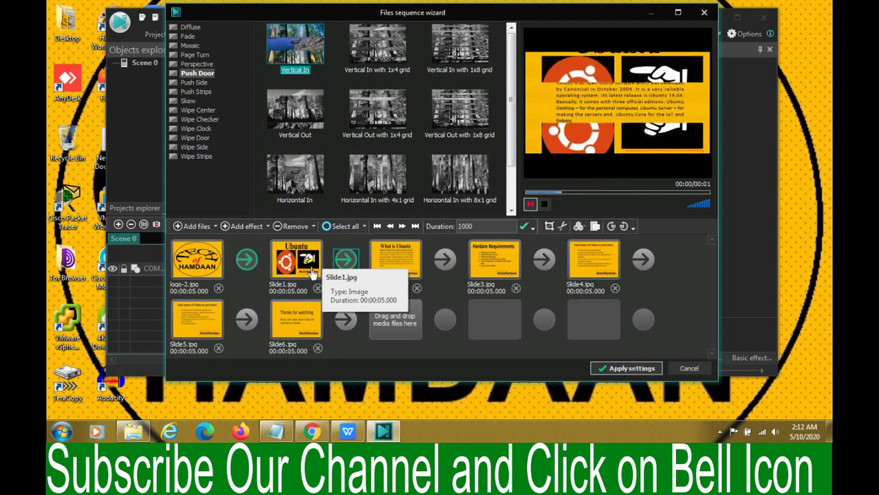
left_click(192, 92)
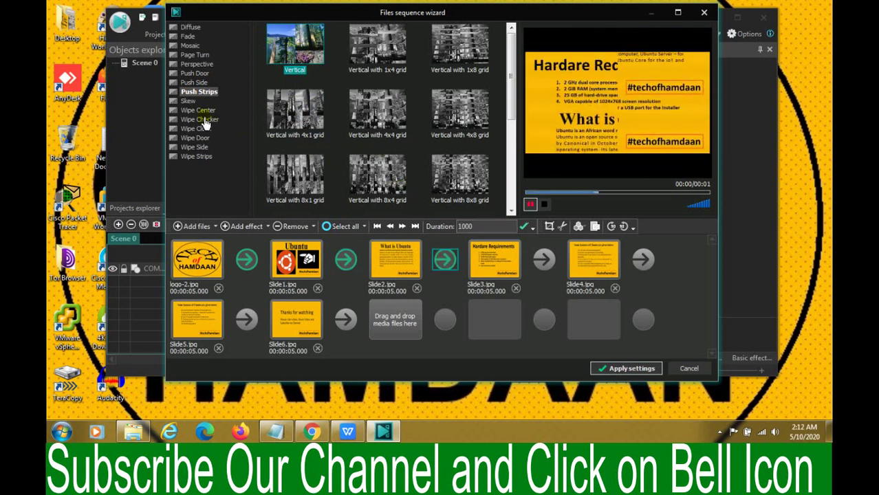
left_click(187, 101)
left_click(460, 121)
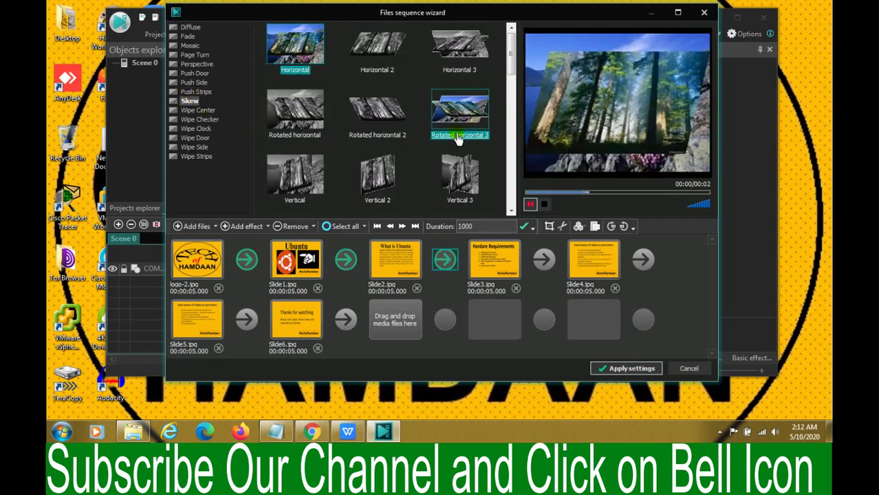
left_click(543, 260)
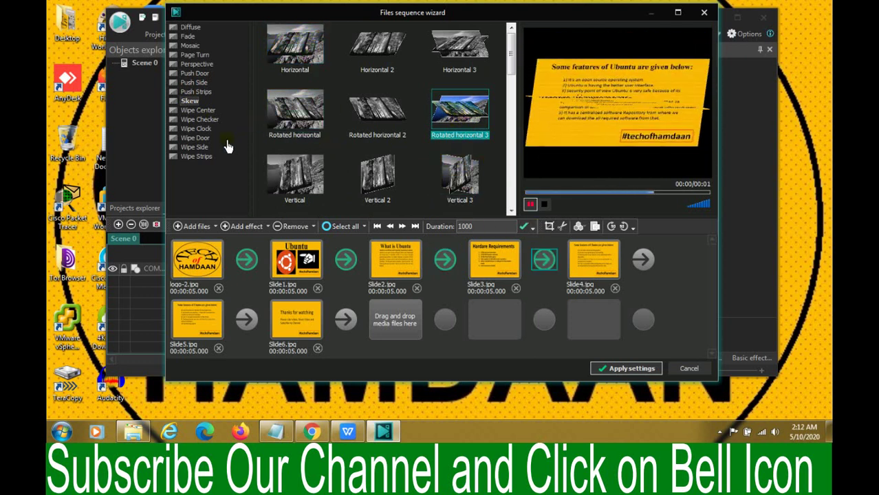
- Add a Left to right Wipe Checker transition after Slide4
left_click(201, 119)
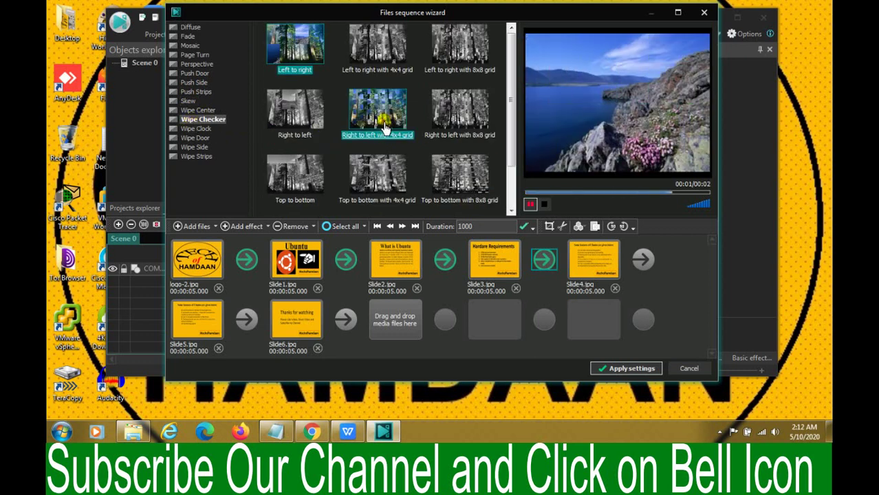
left_click(406, 191)
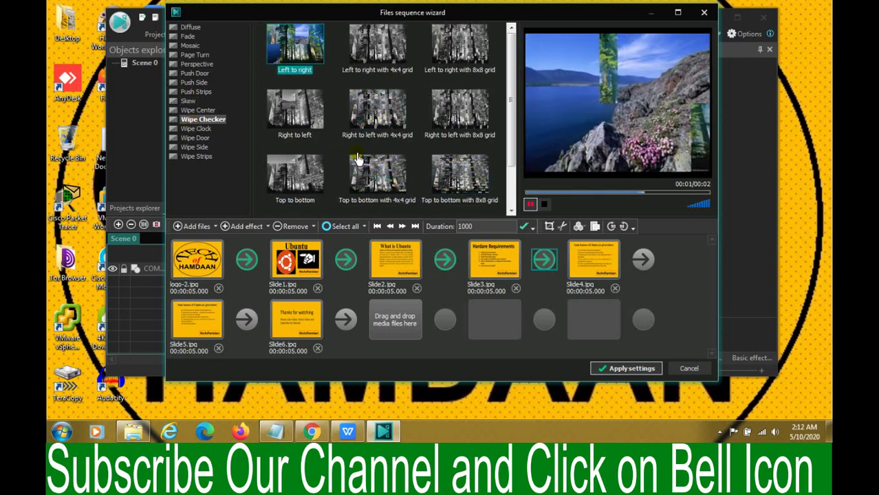
left_click(653, 261)
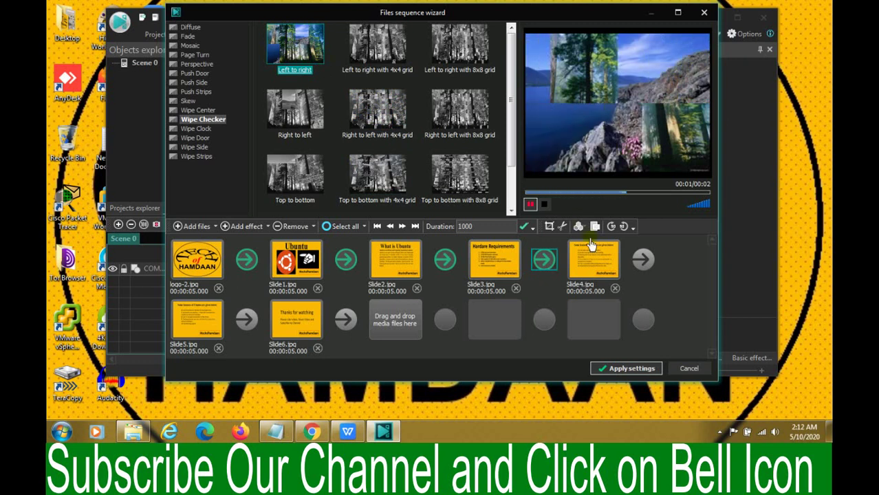
left_click(659, 262)
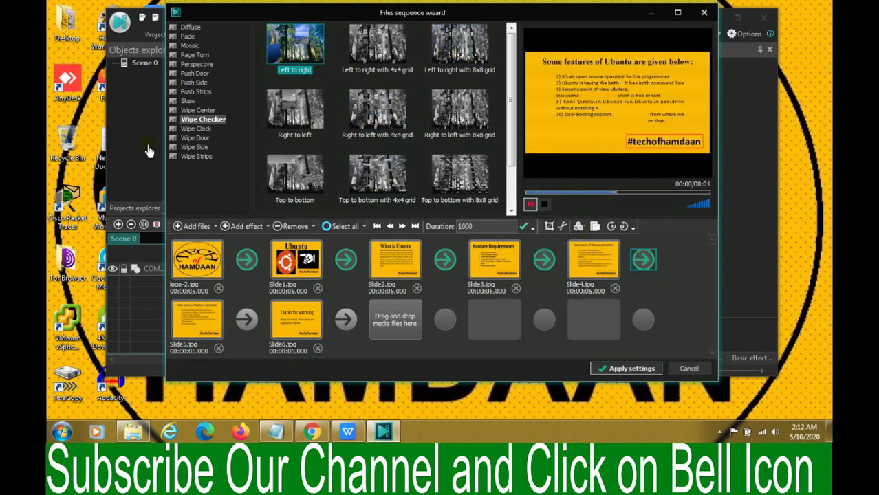
- Add a Wipe Door transition between Slide5 and Slide6 and a spiral Mosaic after Slide6
left_click(194, 137)
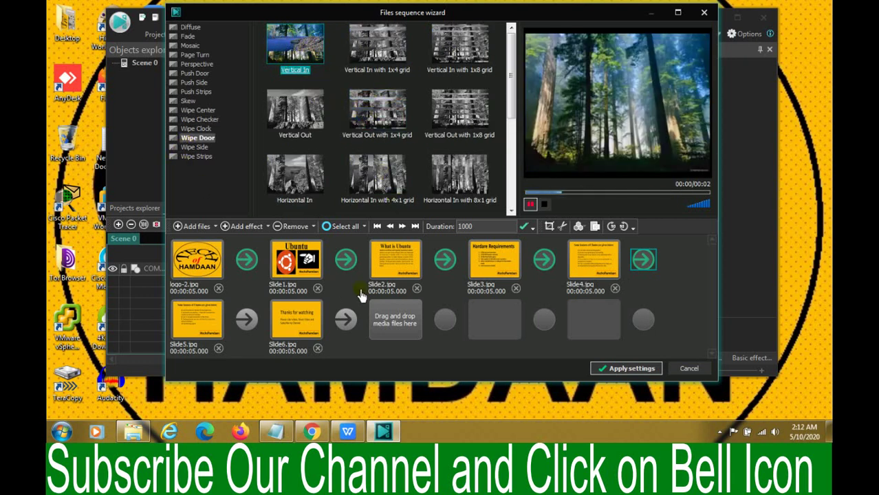
left_click(246, 318)
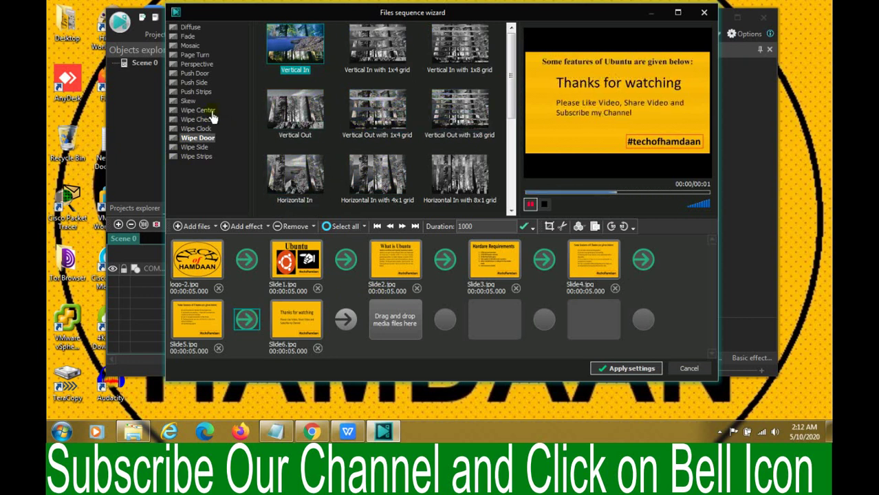
left_click(190, 45)
left_click(390, 105)
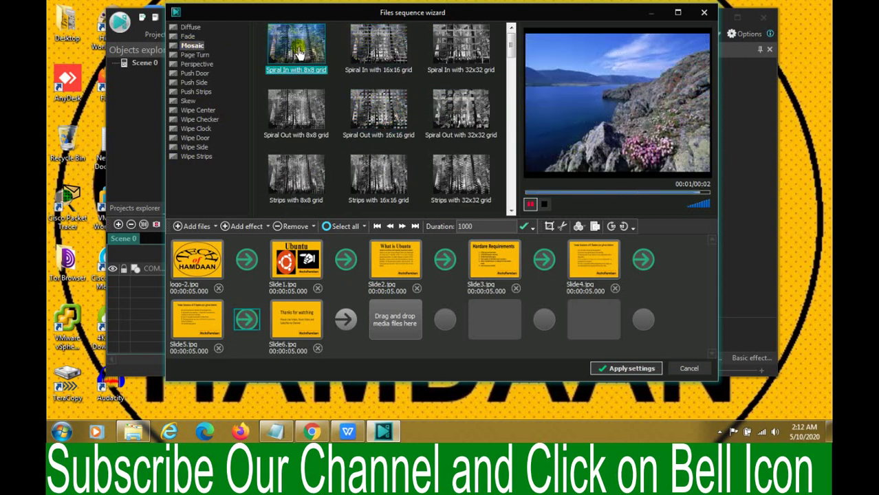
left_click(345, 319)
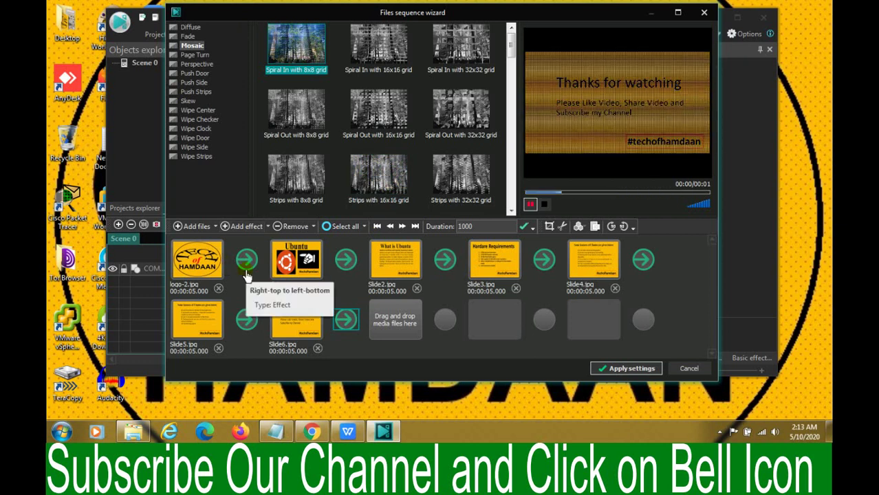
- Add the finished slideshow to the project, maximize the editor, and play the preview
left_click(613, 371)
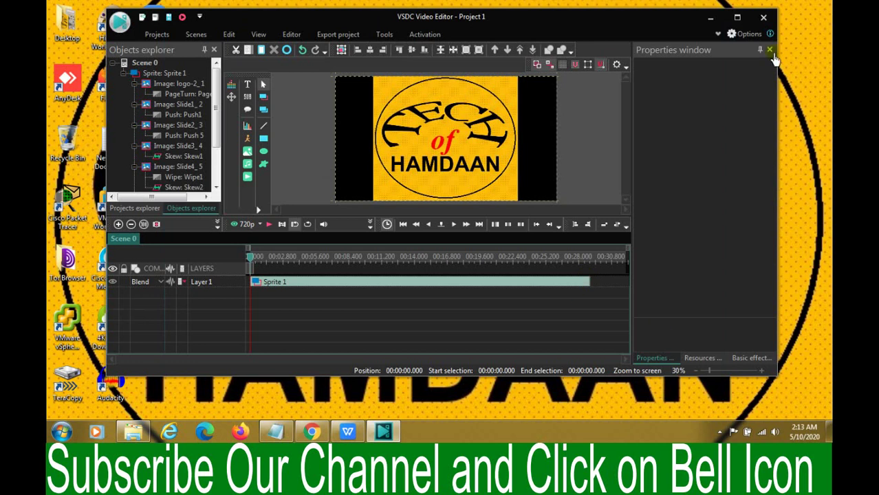
left_click(738, 16)
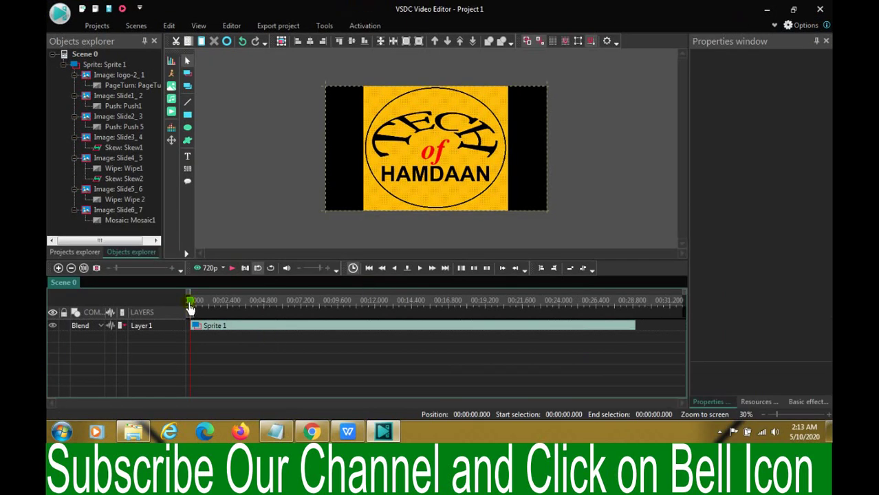
left_click(231, 269)
- Select the logo-2_1 image inside the sprite and adjust its clip length on the timeline
double_click(83, 57)
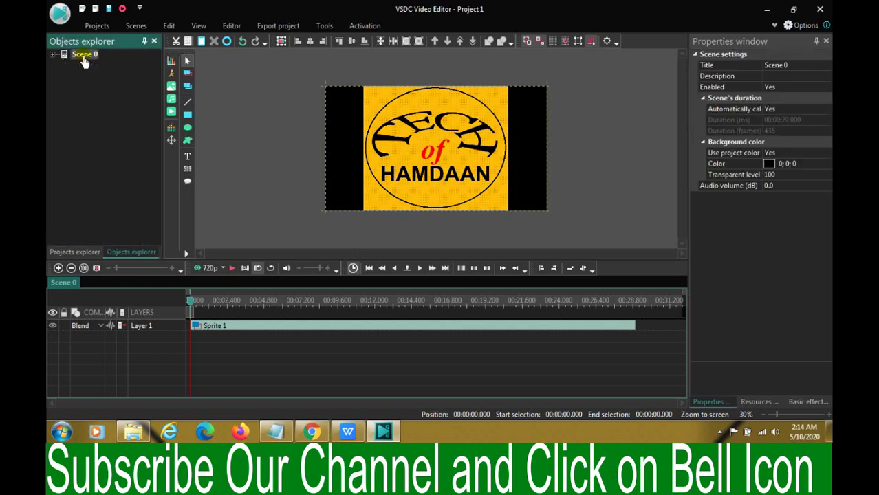
left_click(53, 55)
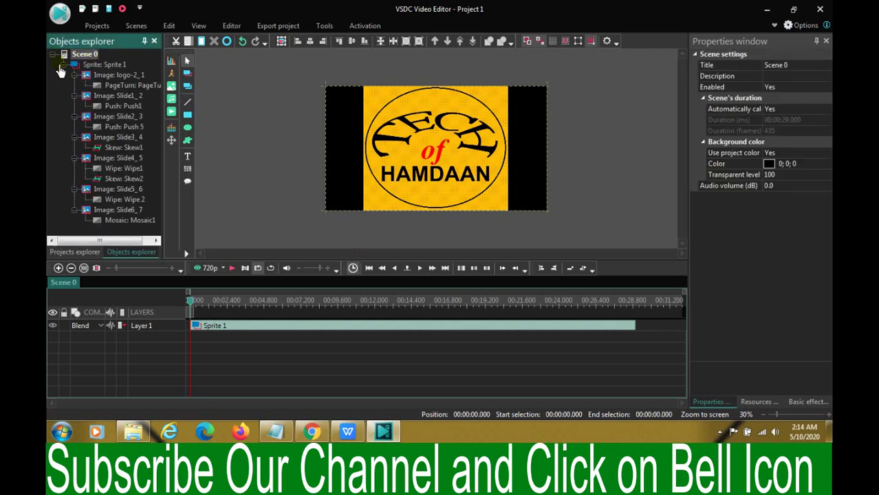
left_click(102, 81)
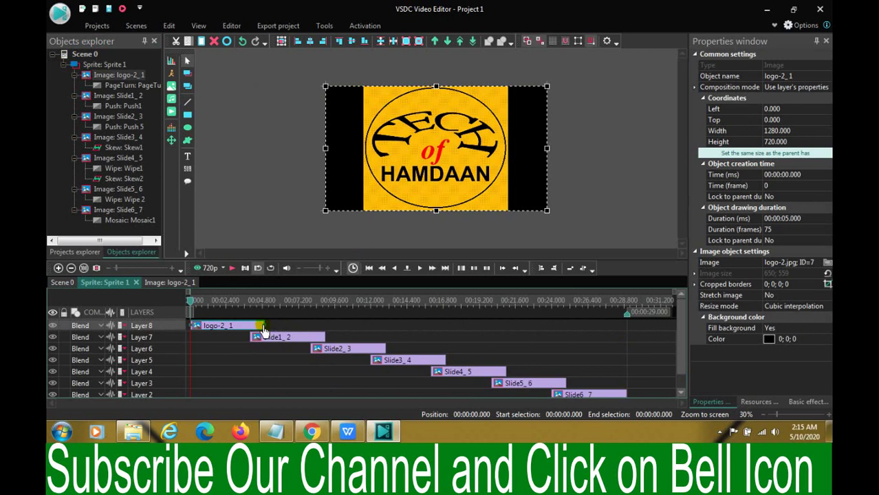
mouse_move(263, 332)
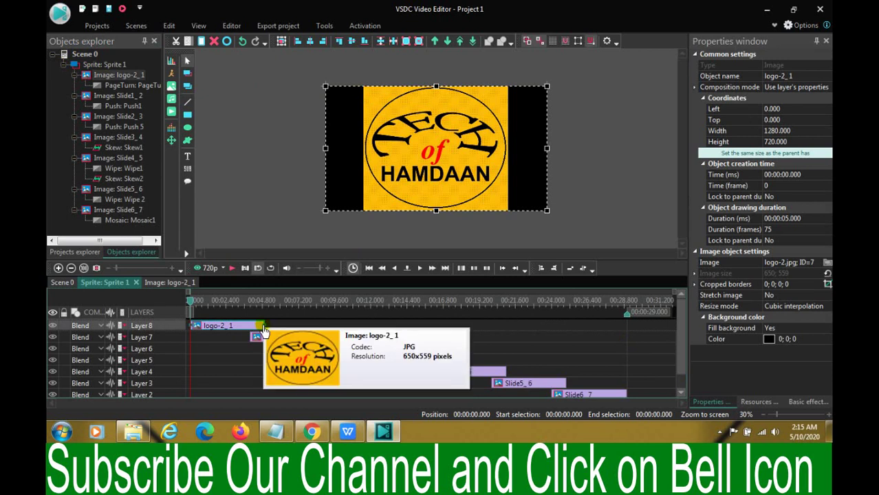
left_click_drag(265, 332, 236, 332)
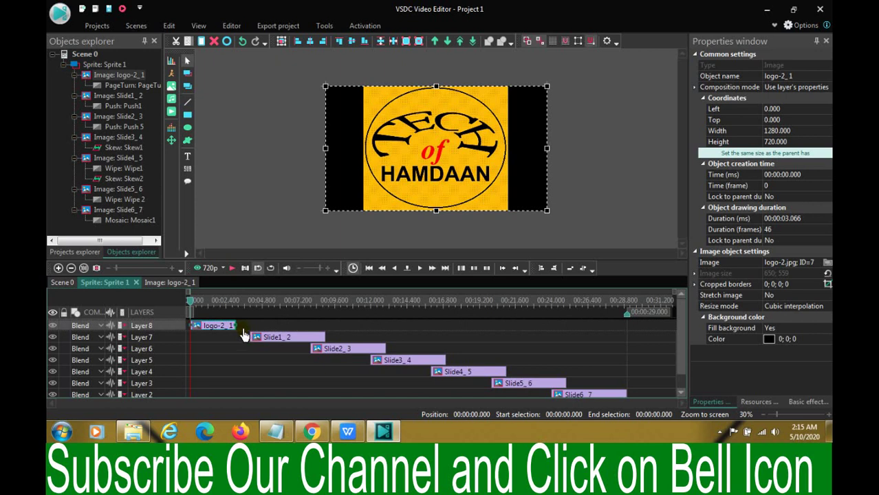
left_click_drag(235, 330, 328, 333)
left_click_drag(323, 333, 252, 335)
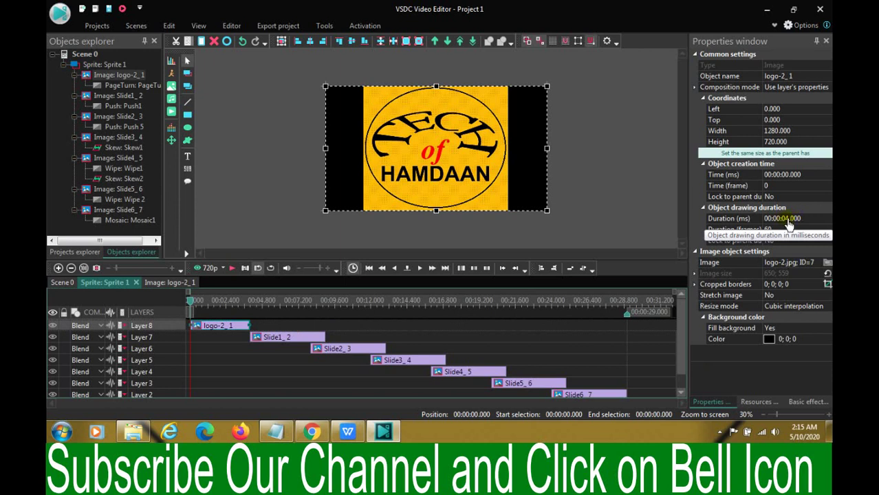
- Set the logo clip's duration to 10 seconds, then trim it back to 4 seconds
left_click(788, 220)
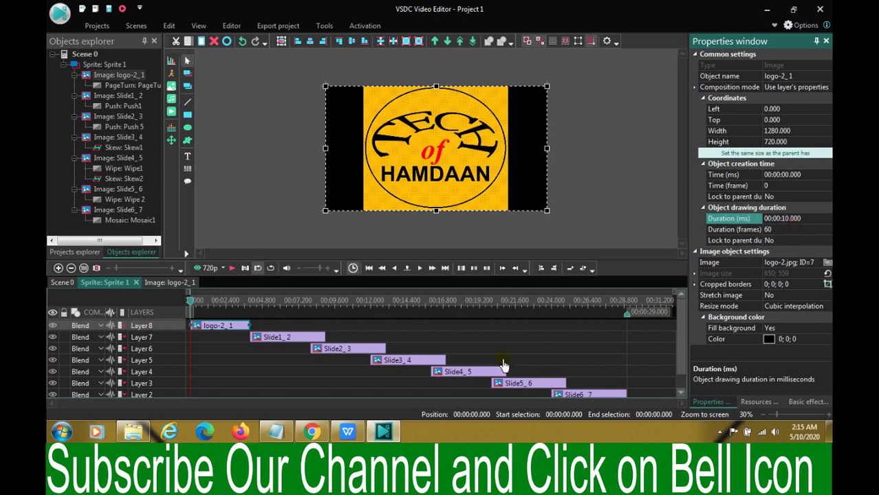
left_click(351, 391)
left_click(287, 328)
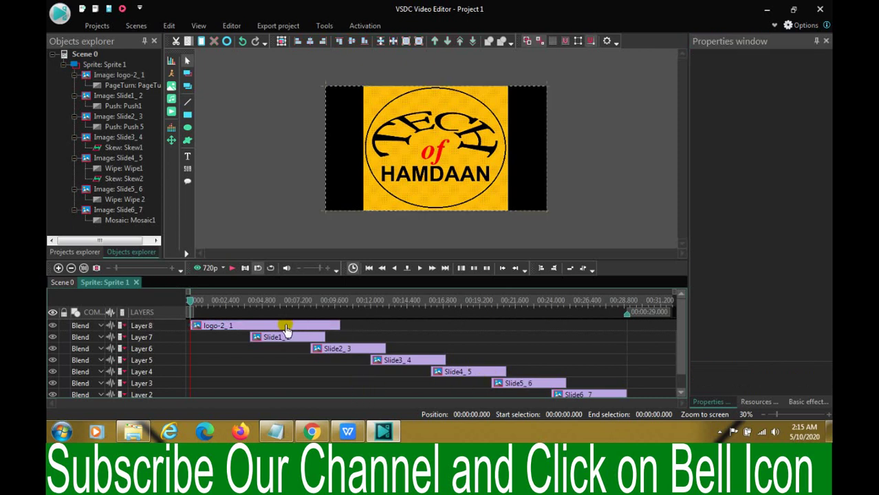
left_click(228, 327)
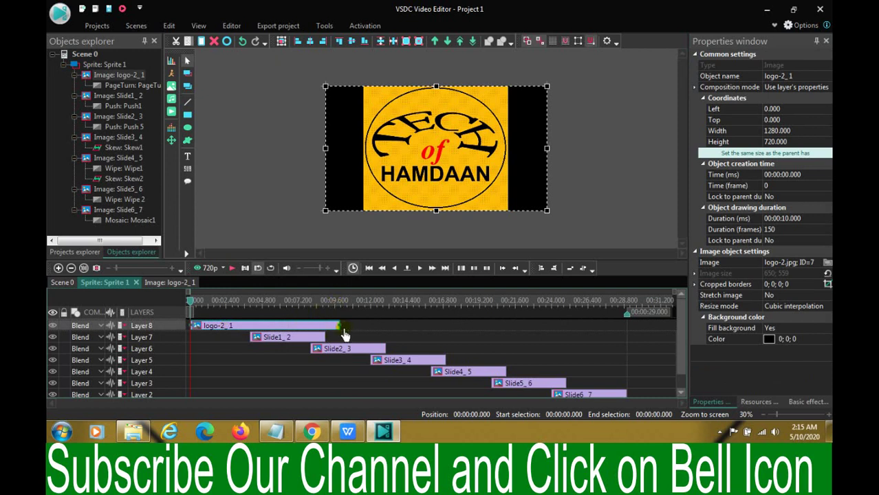
left_click(770, 225)
left_click_drag(339, 331, 252, 331)
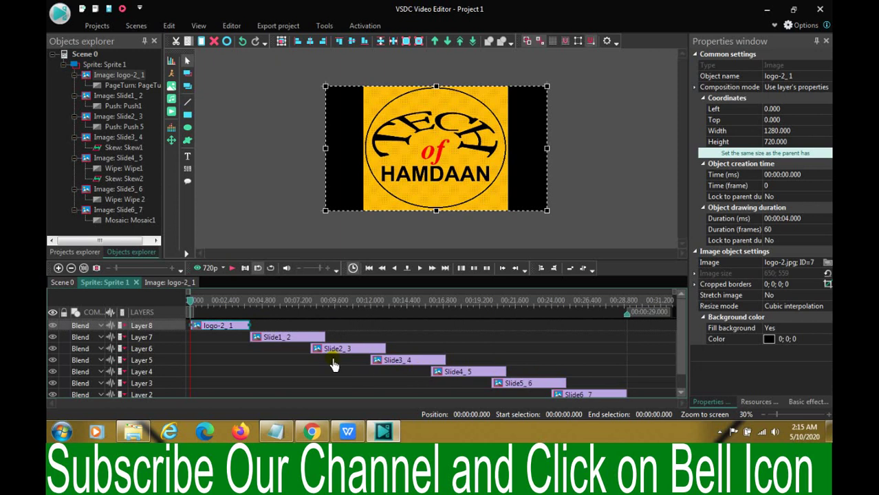
- Set Slide6_7 to 10 s, trim it to 6.466 s, and extend the sprite to 30.466 s
left_click(590, 396)
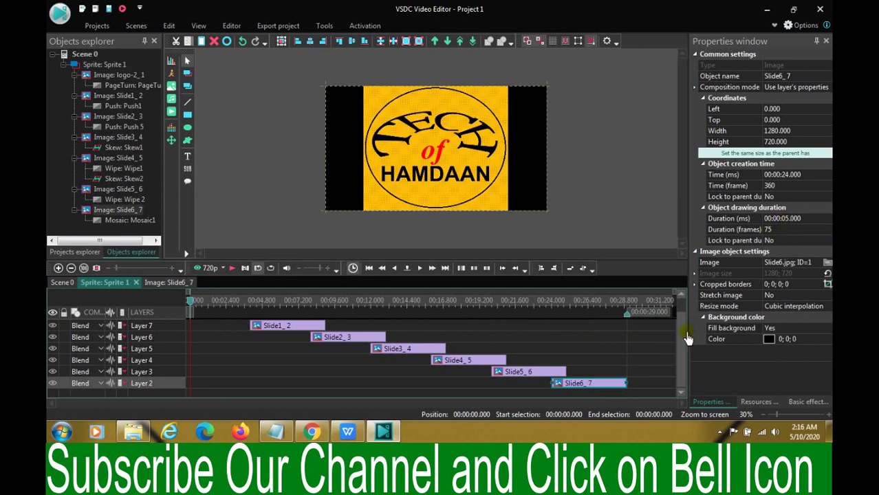
left_click(783, 220)
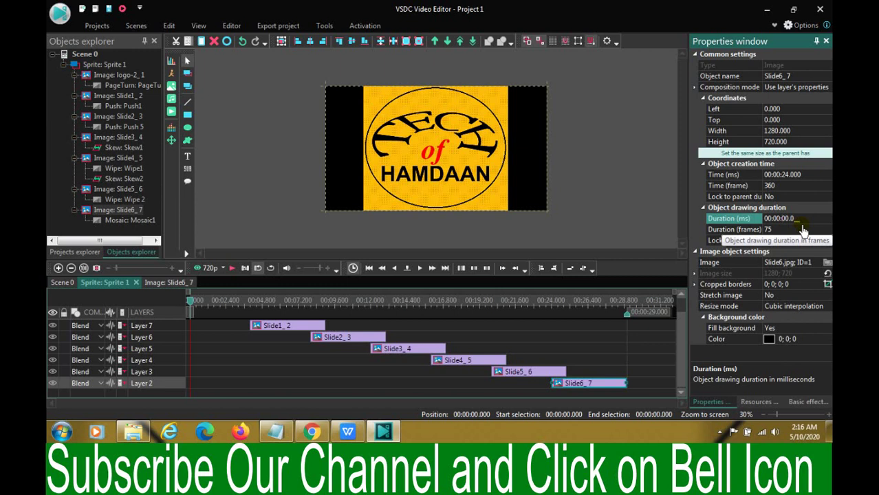
left_click(508, 387)
left_click(556, 390)
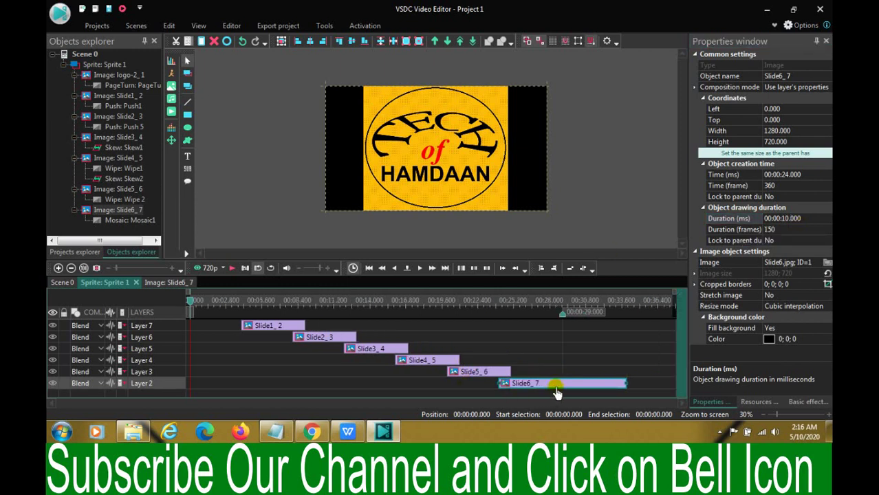
left_click(625, 389)
left_click_drag(627, 390, 630, 389)
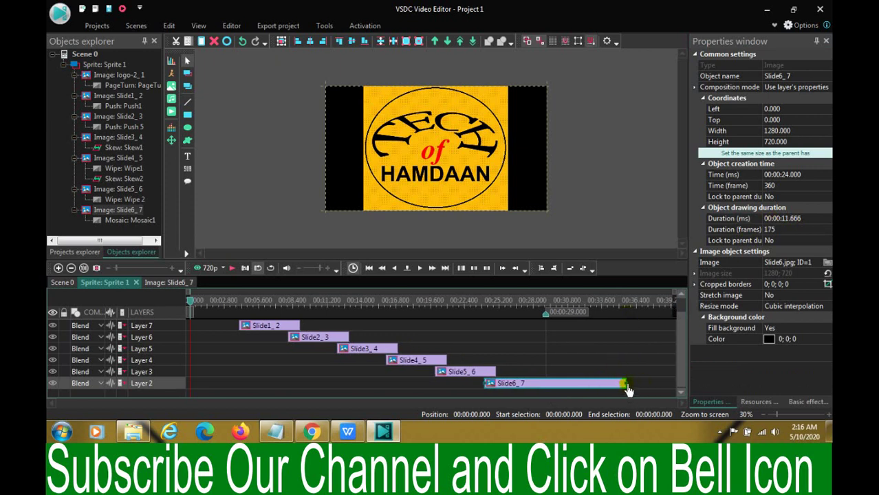
left_click_drag(626, 389, 551, 389)
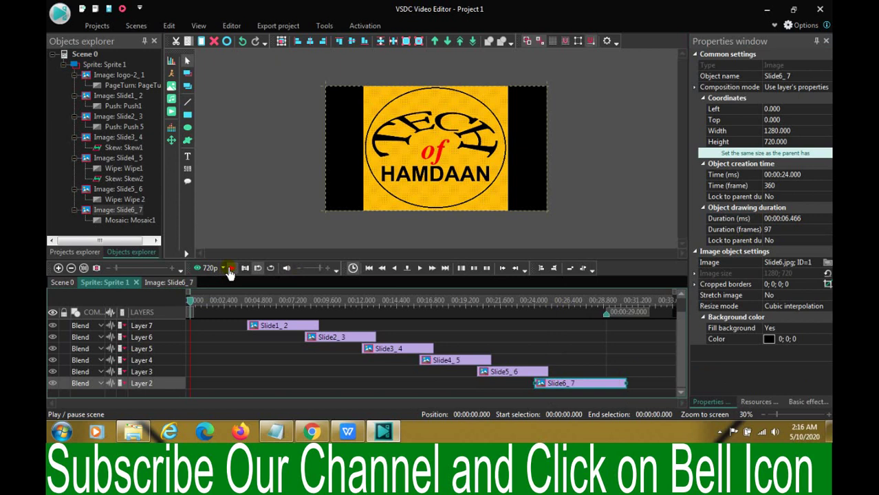
left_click_drag(606, 314, 625, 315)
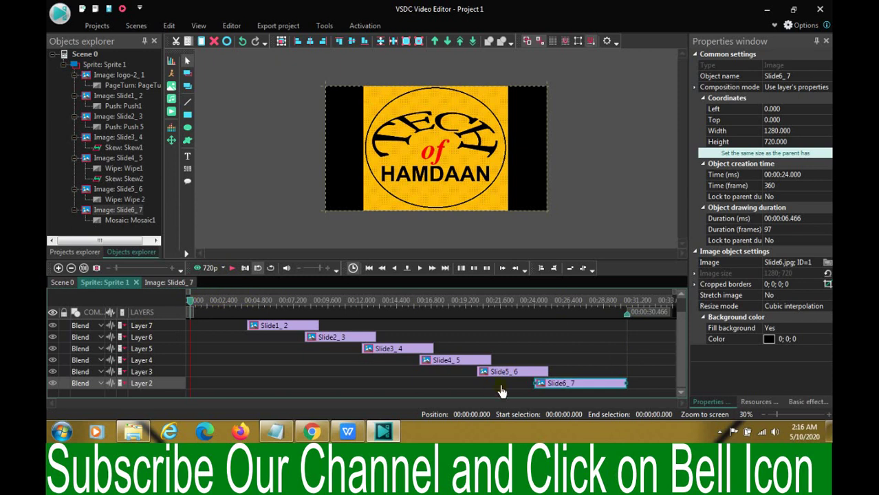
scroll(682, 314, "up", 1)
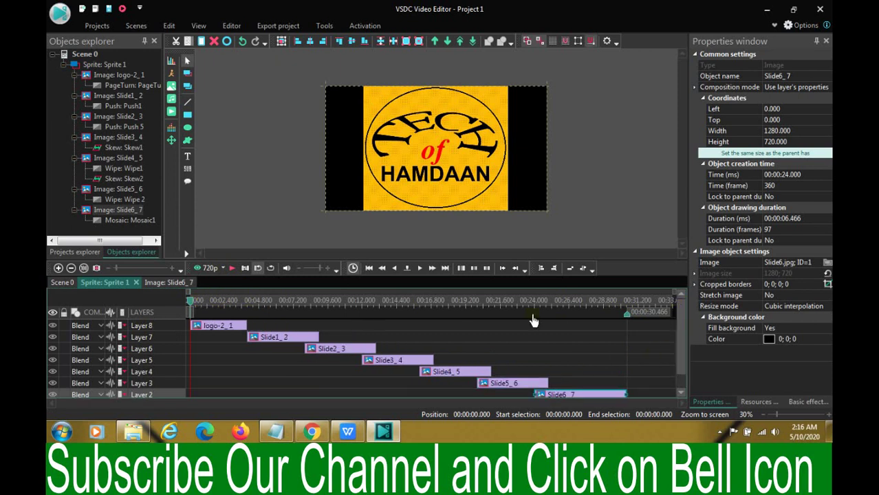
left_click(232, 269)
scroll(681, 372, "down", 1)
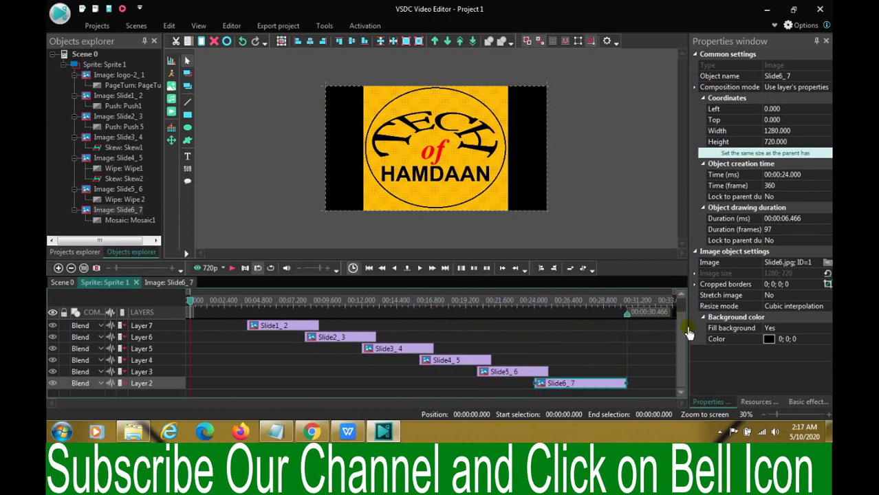
scroll(681, 321, "up", 1)
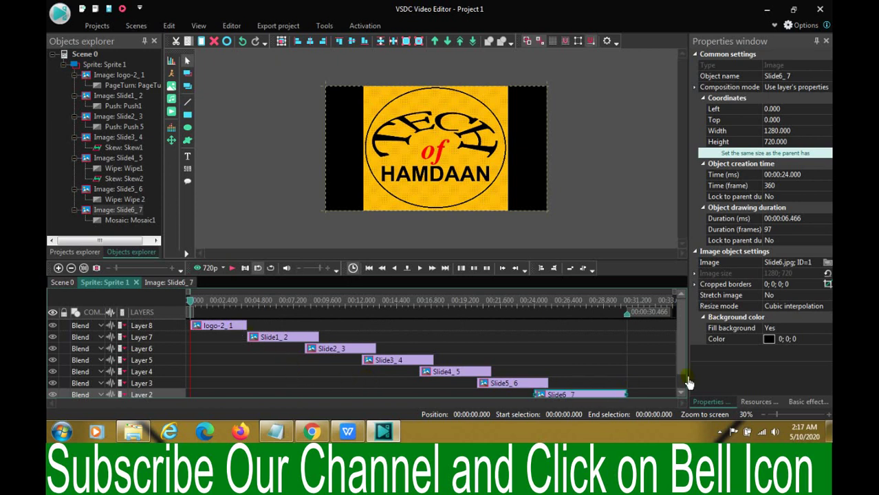
- Trim Slide6_7 to 00:00:05.533 and pull the end marker back to 00:00:29.533
mouse_move(626, 395)
left_mouse_down()
mouse_move(595, 395)
mouse_move(610, 400)
left_mouse_up()
left_click_drag(628, 317, 614, 318)
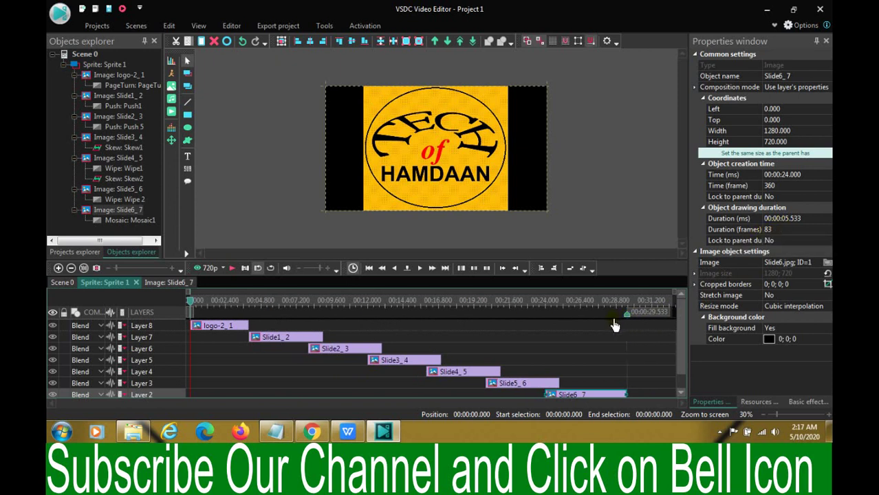
left_click(471, 439)
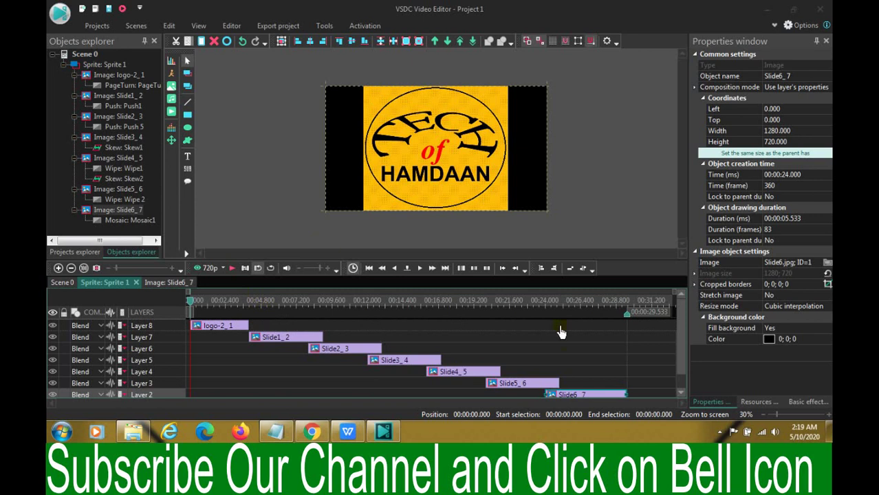
- Load 'what is ubuntu_New' from the Desktop's New folder onto its own audio layer
left_click(84, 56)
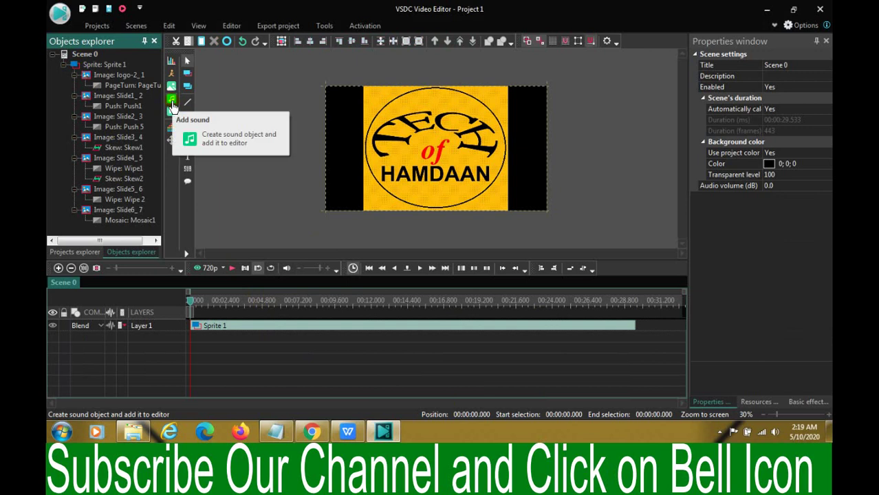
left_click(172, 104)
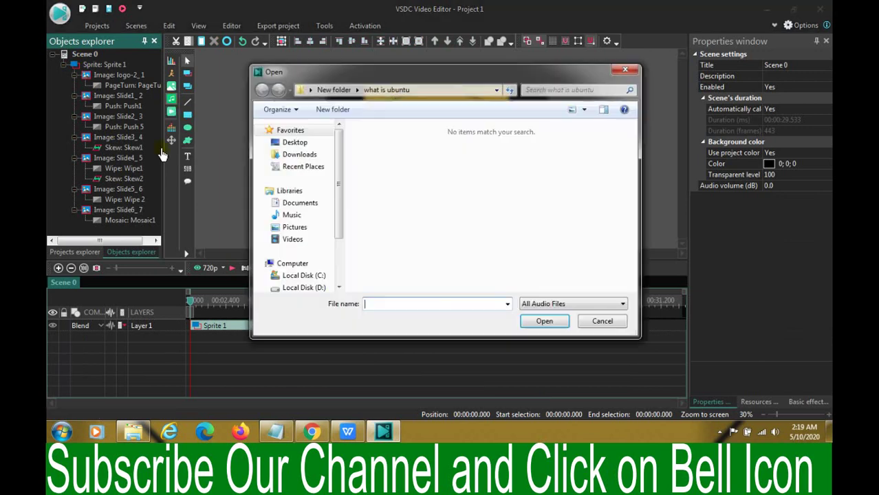
left_click_drag(339, 181, 339, 190)
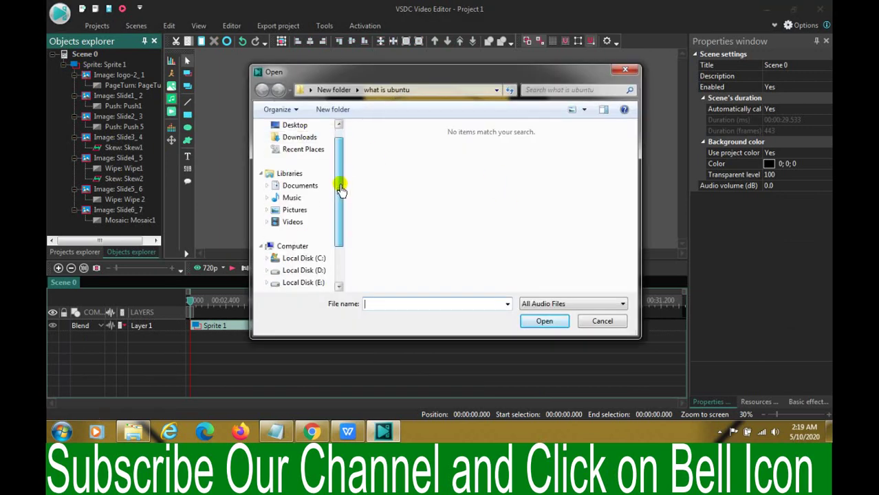
left_click(294, 126)
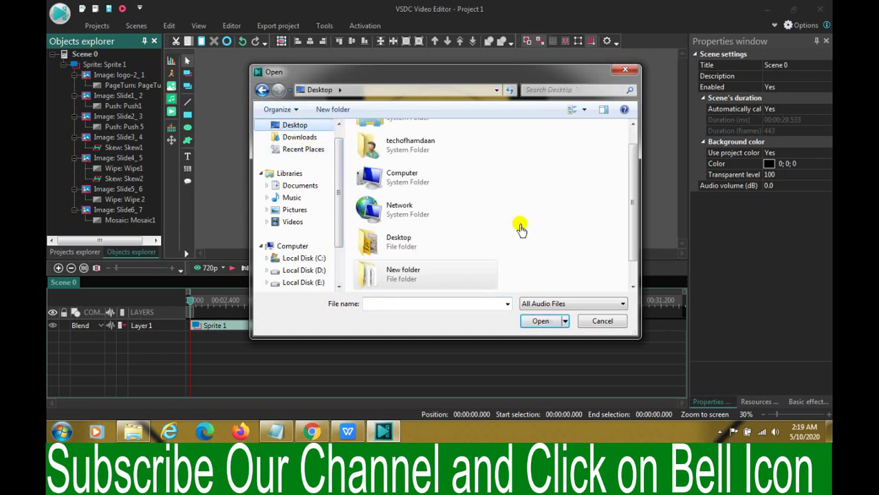
double_click(416, 275)
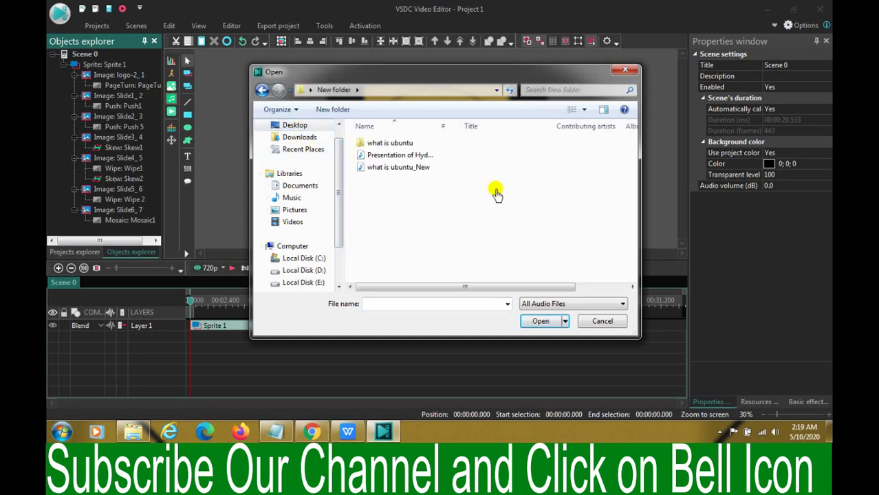
left_click(402, 168)
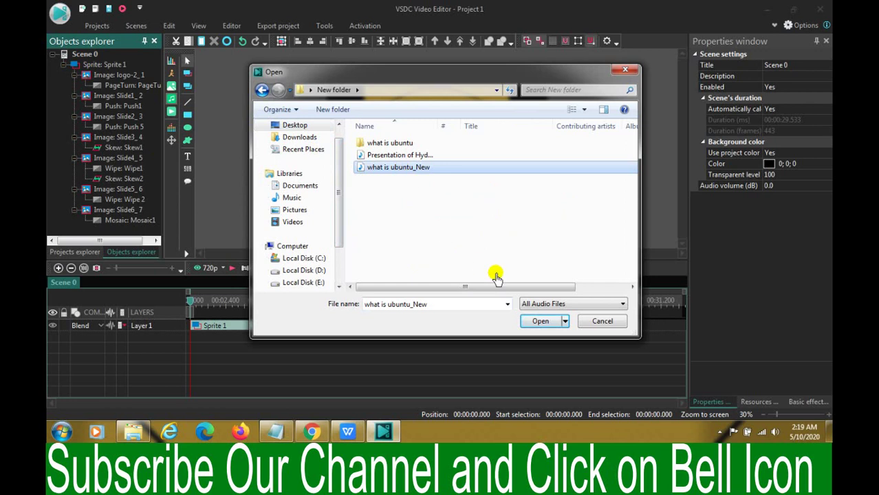
left_click(541, 322)
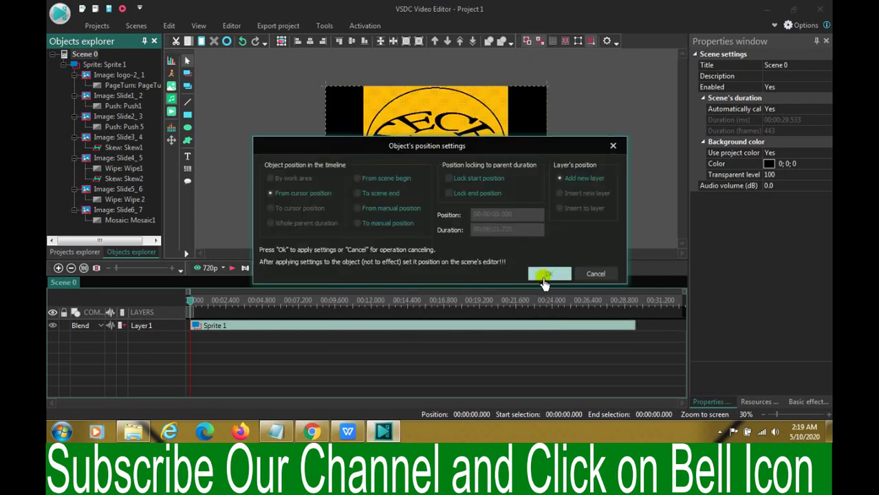
left_click(550, 274)
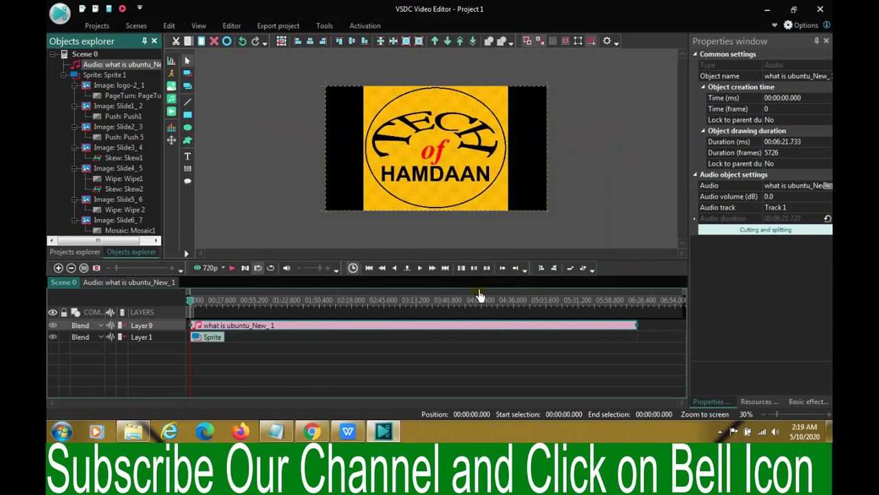
left_click(224, 340)
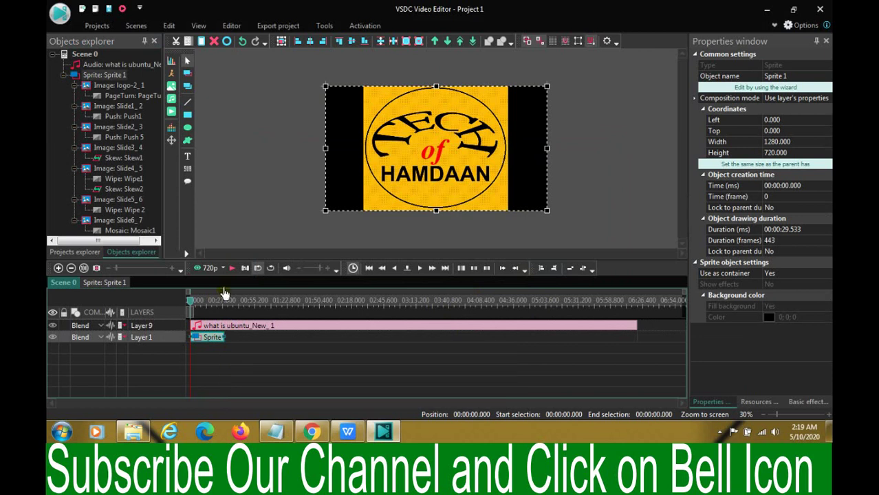
left_click(231, 272)
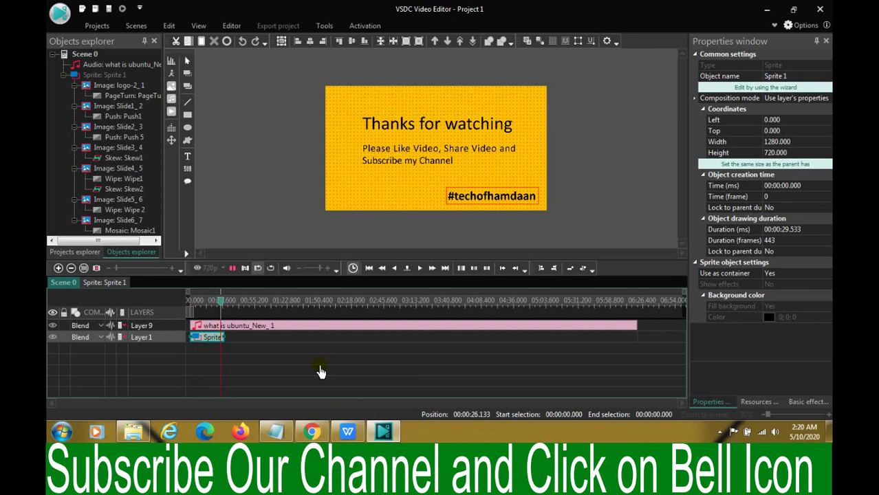
left_click(251, 300)
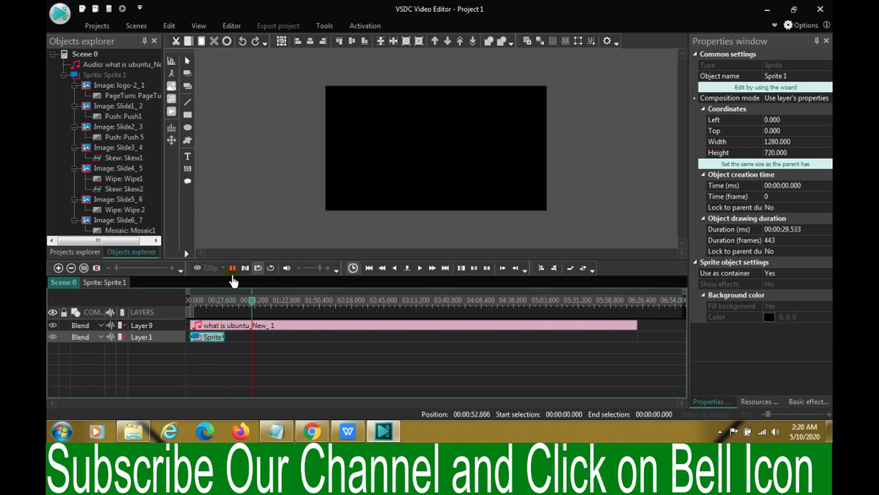
left_click(233, 268)
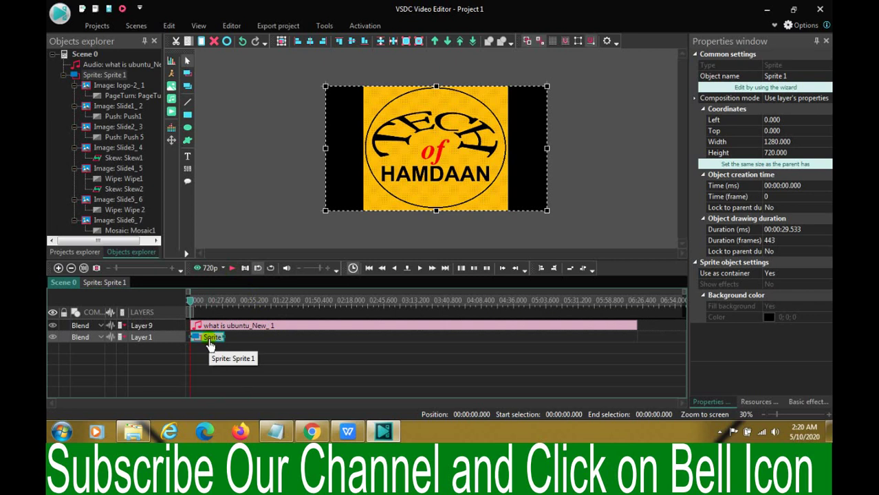
- Trim the ubuntu audio clip to 00:00:29.533 to match the sprite, and preview playback
left_click(270, 327)
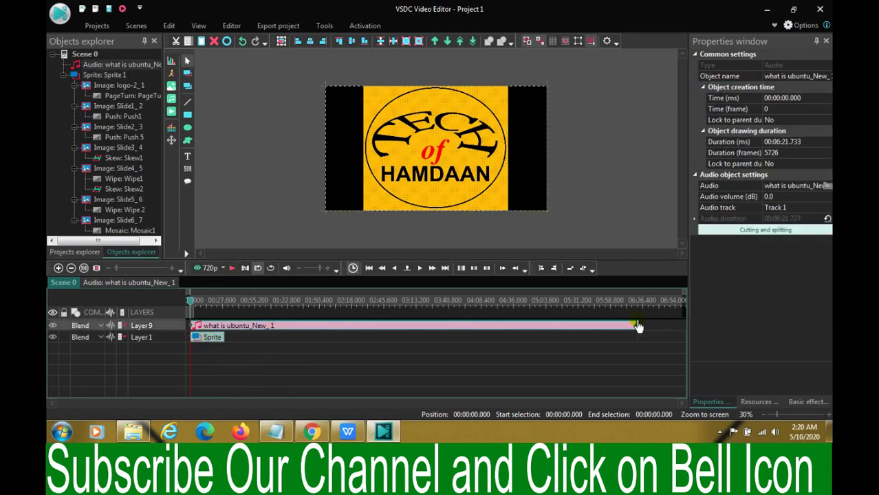
left_click_drag(634, 327, 227, 328)
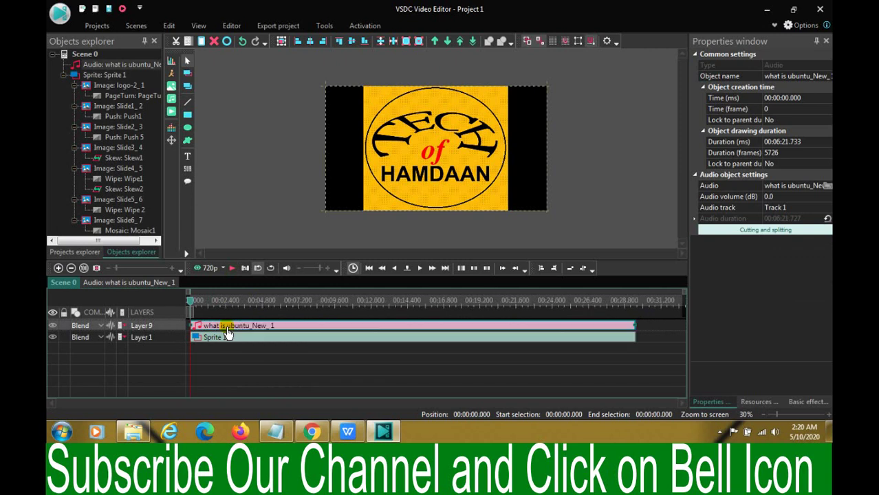
left_click(574, 330)
left_click_drag(634, 333, 633, 334)
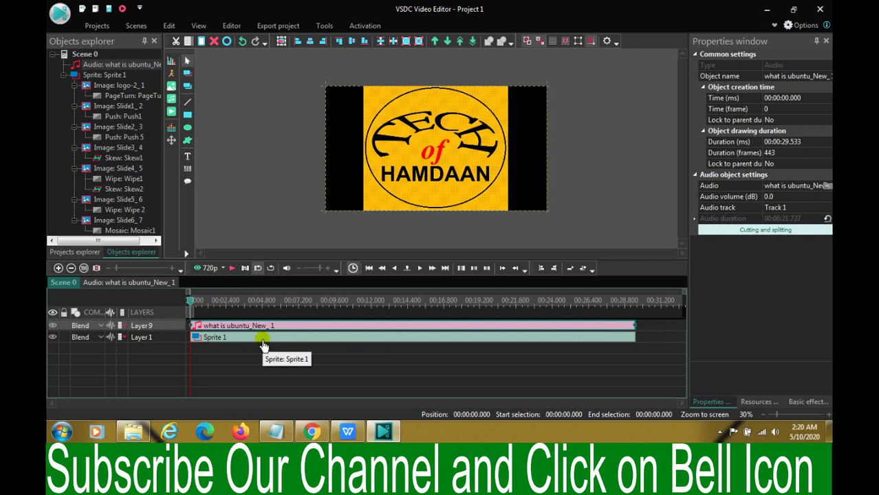
left_click(234, 272)
left_click(232, 337)
left_click(275, 328)
- Delete the ubuntu audio clip and open the Presentation of Hydropower audio file instead
right_click(286, 329)
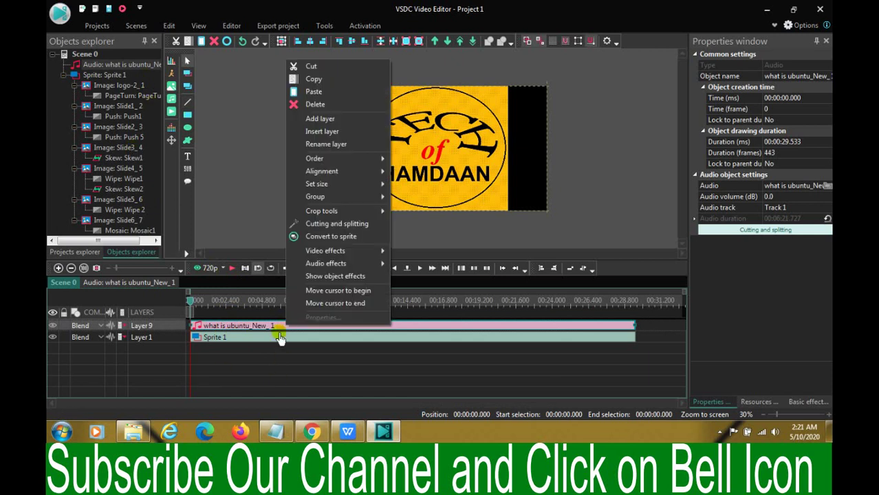
left_click(329, 109)
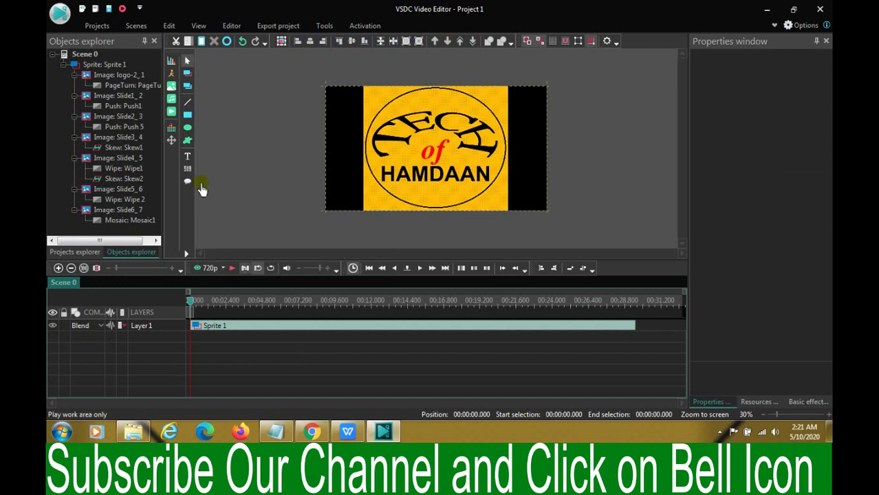
left_click(172, 108)
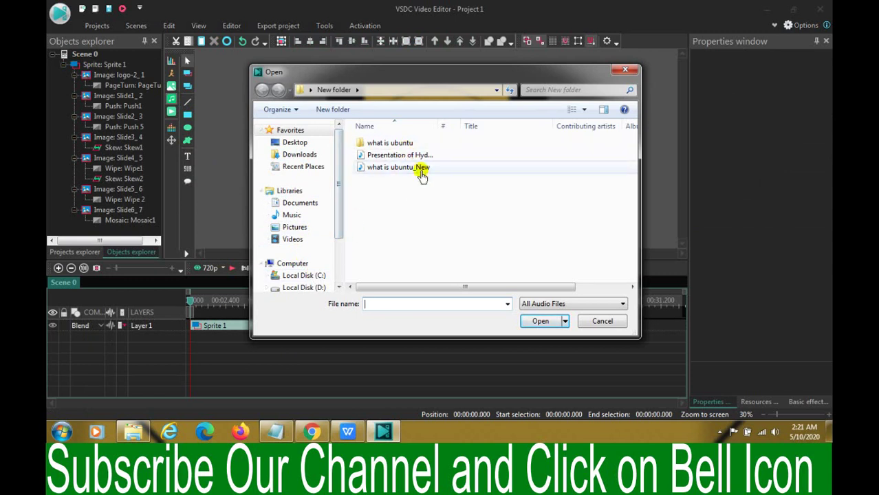
left_click(405, 157)
left_click(542, 323)
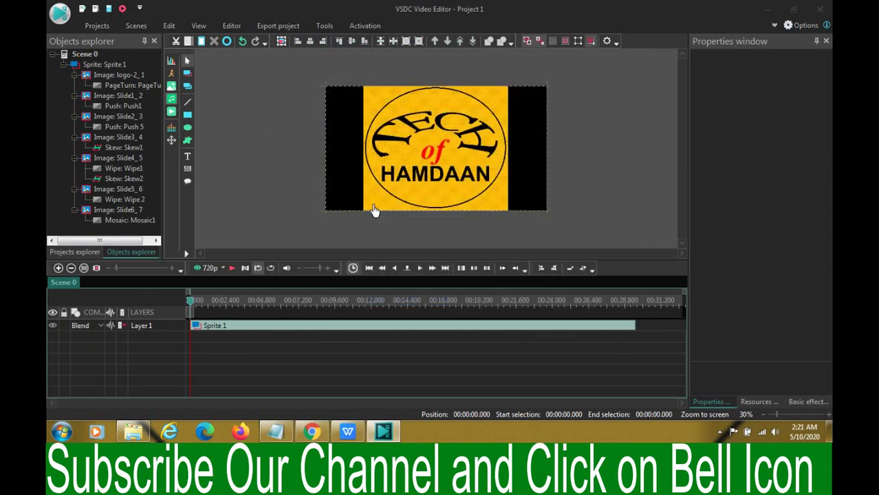
- Place the hydropower audio, trim it to 00:00:29.533 at the sprite's end, and preview
left_click(548, 274)
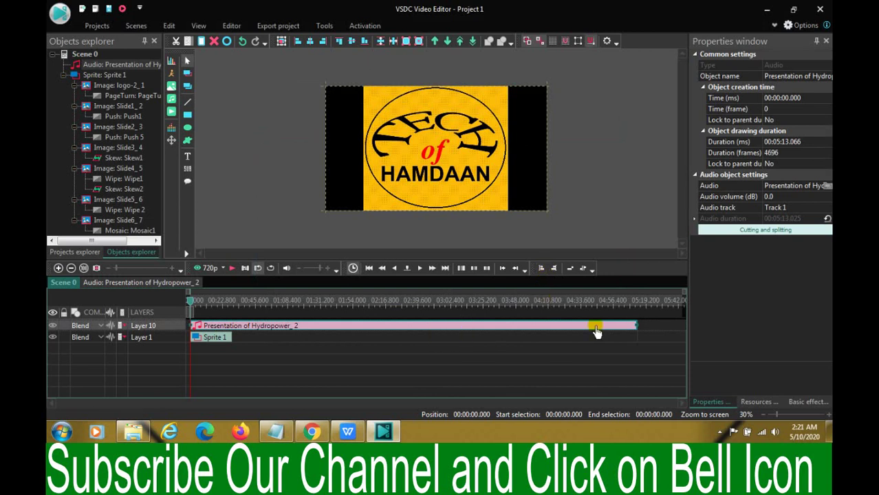
left_click_drag(635, 326, 233, 325)
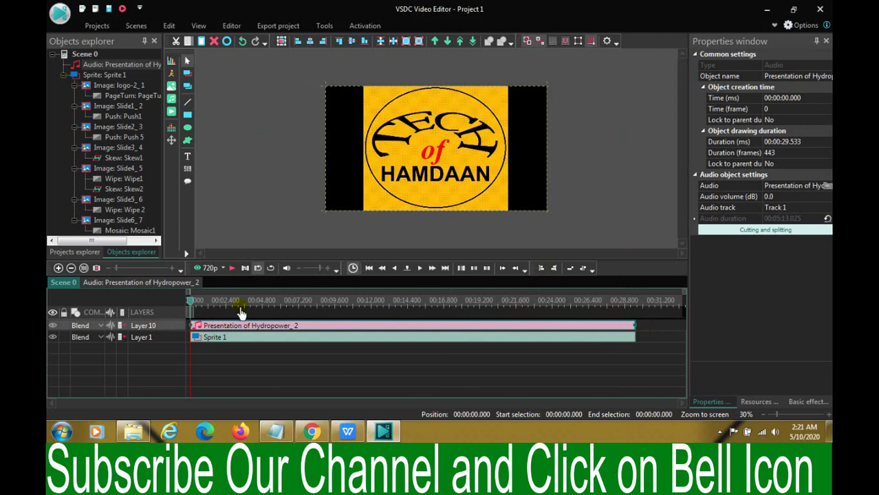
left_click(232, 268)
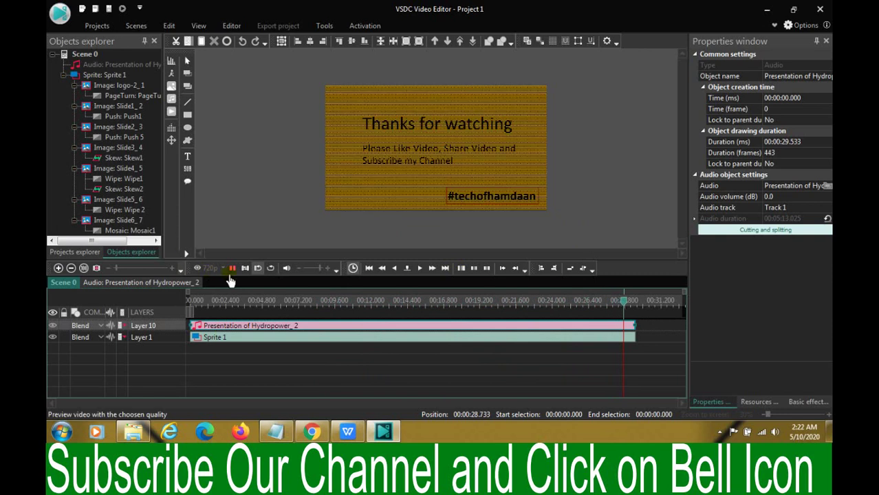
left_click(289, 330)
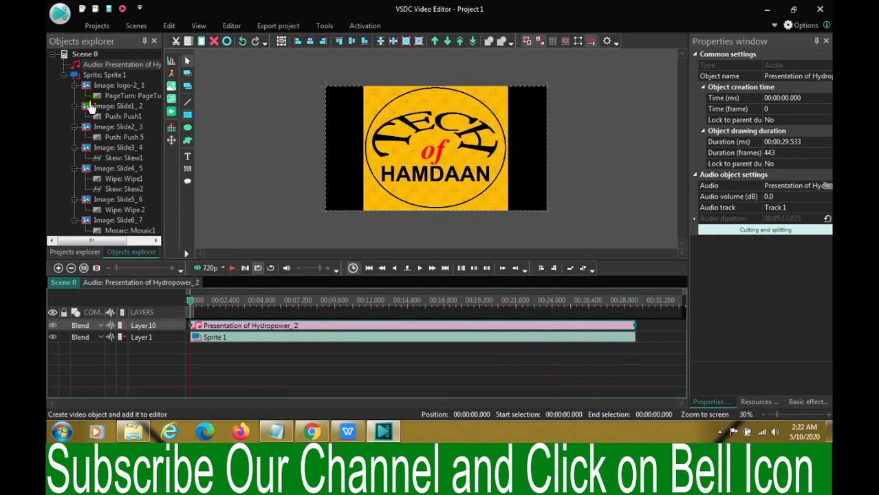
left_click(106, 89)
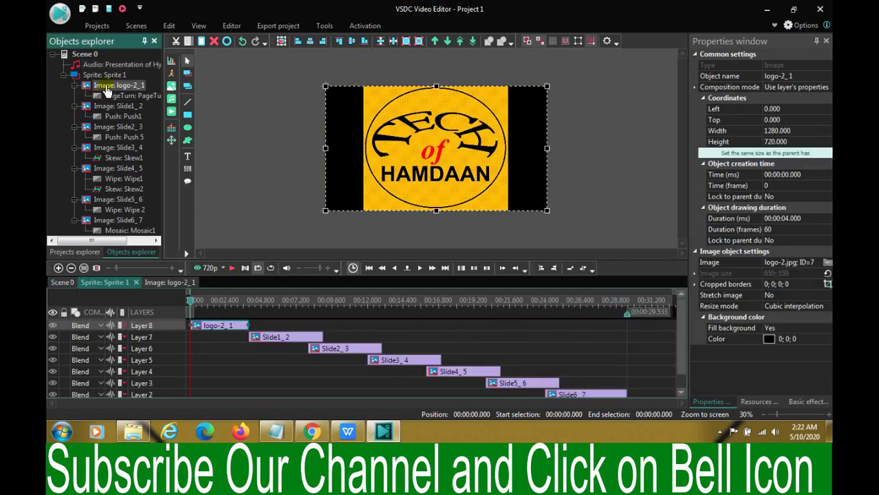
right_click(107, 87)
left_click(272, 337)
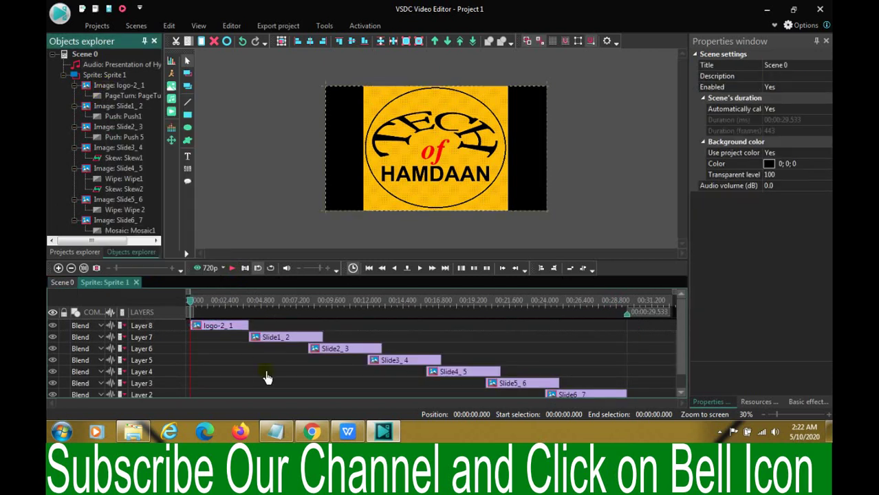
right_click(277, 337)
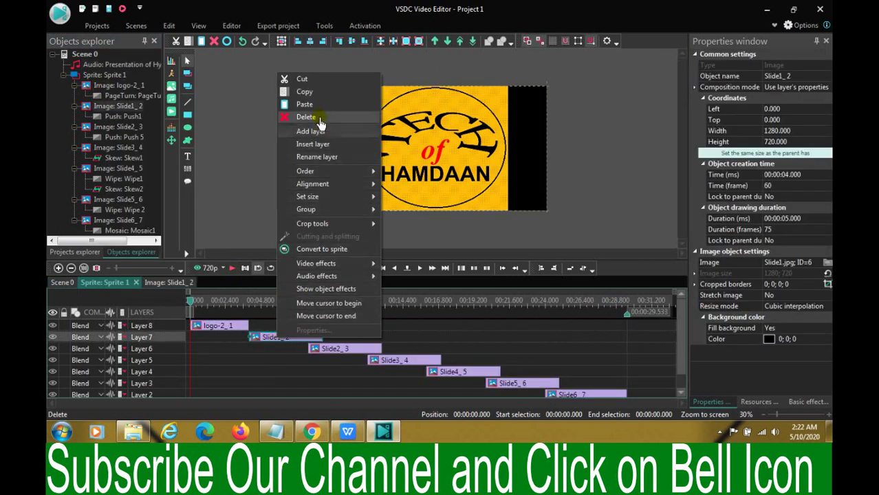
left_click(239, 382)
left_click(239, 383)
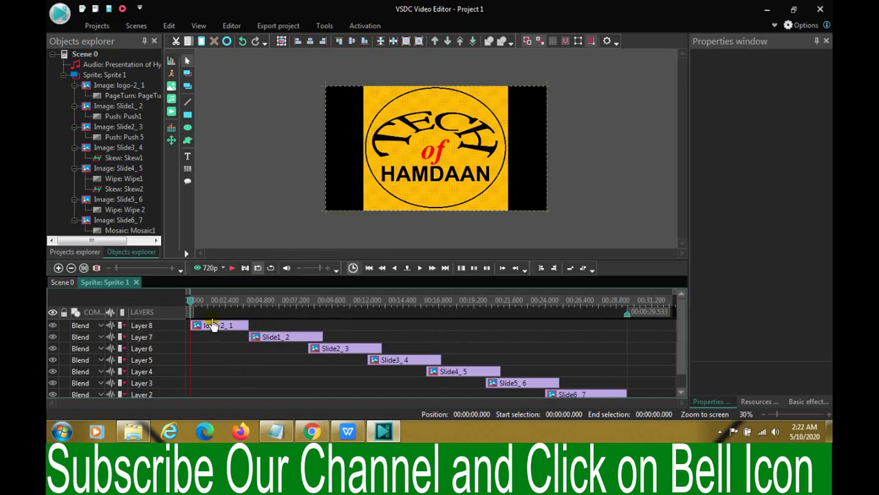
left_click(85, 57)
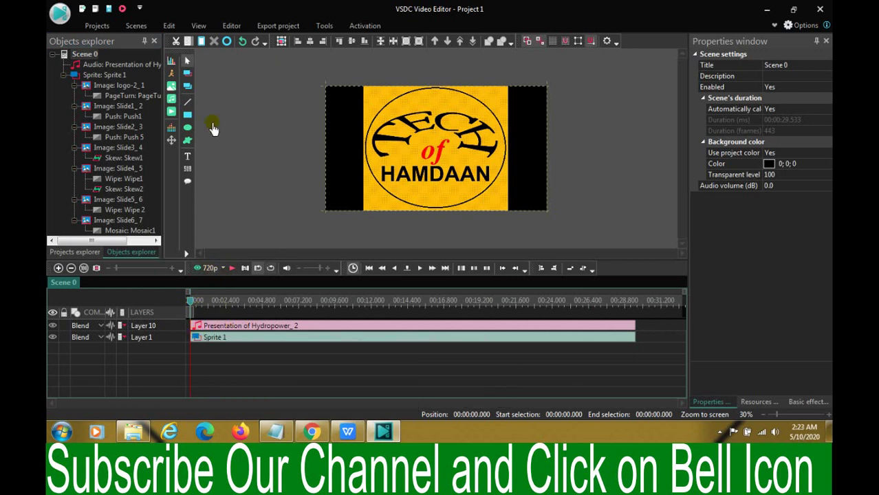
- Use the Add audio tool to show New folder's audio files in the Open dialog
left_click(172, 110)
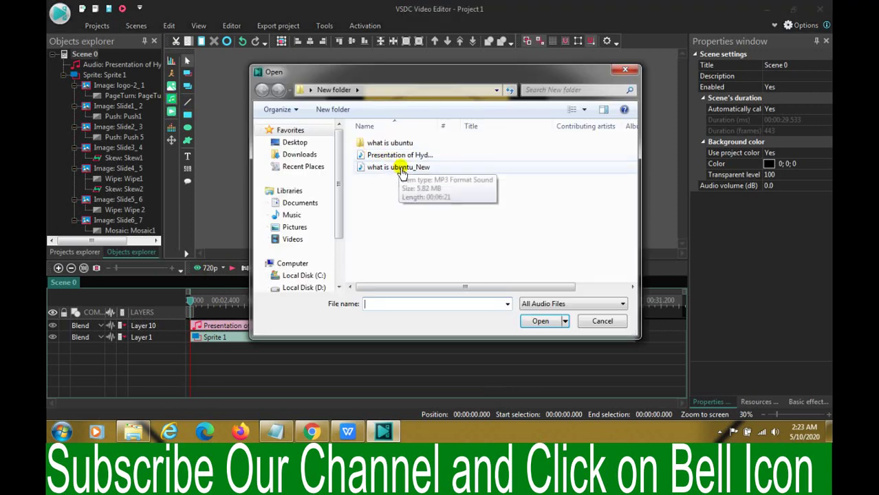
- Add the what is ubuntu_New audio as a new clip and trim it to 00:00:29.533
left_click(397, 167)
left_click(542, 321)
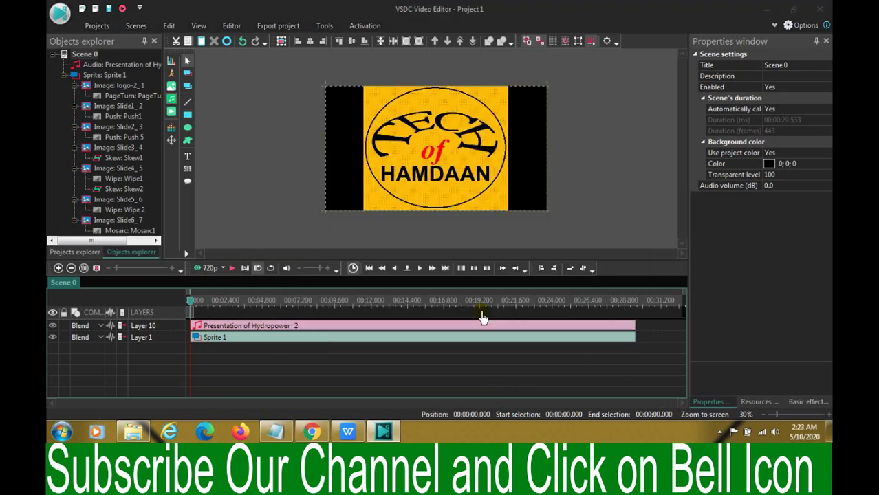
left_click(553, 274)
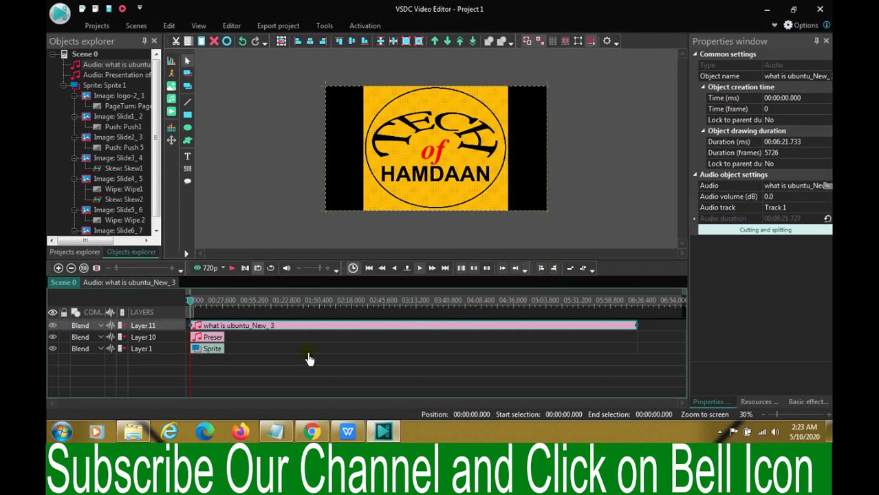
left_click_drag(636, 329, 223, 338)
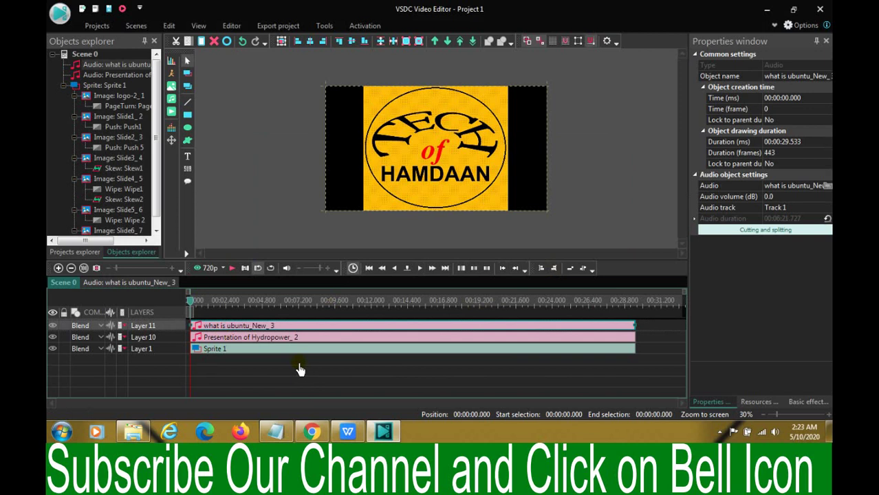
- Preview the slideshow with both audio tracks, then stop playback
left_click(232, 270)
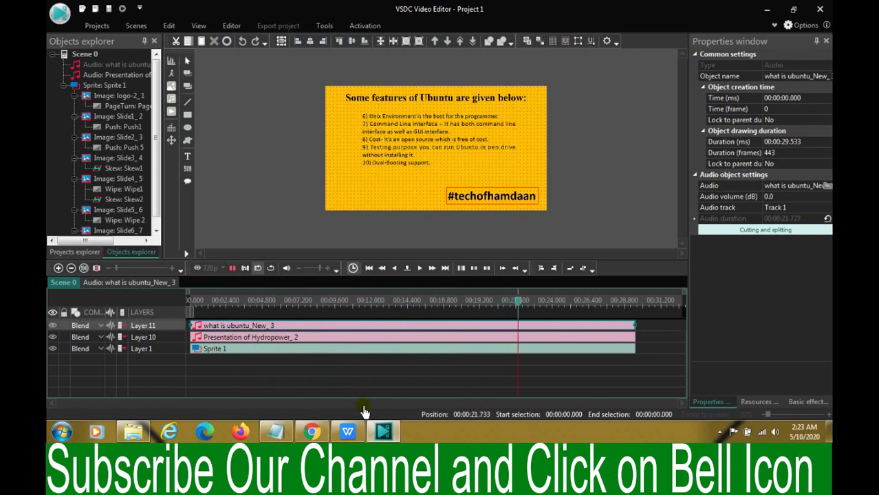
left_click(233, 273)
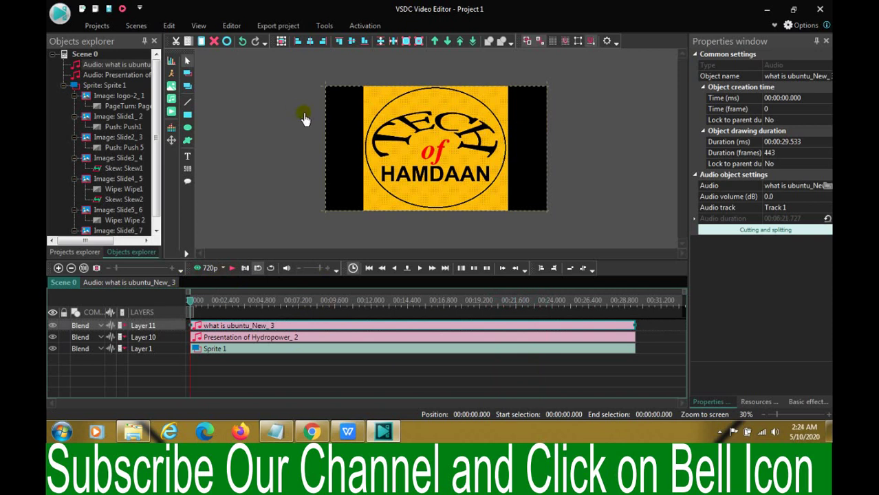
left_click(277, 130)
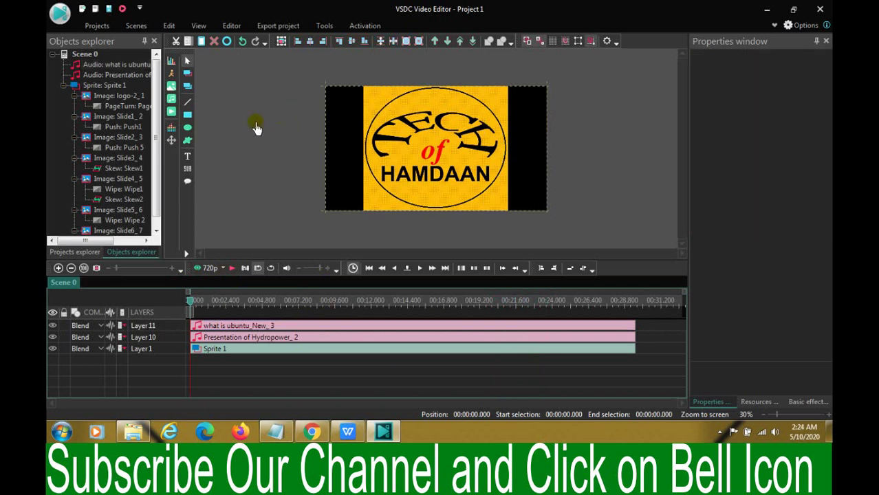
- Insert the logo-2 image and shrink it to 190×173 in the top-left corner
left_click(172, 92)
left_click(375, 155)
left_click(540, 320)
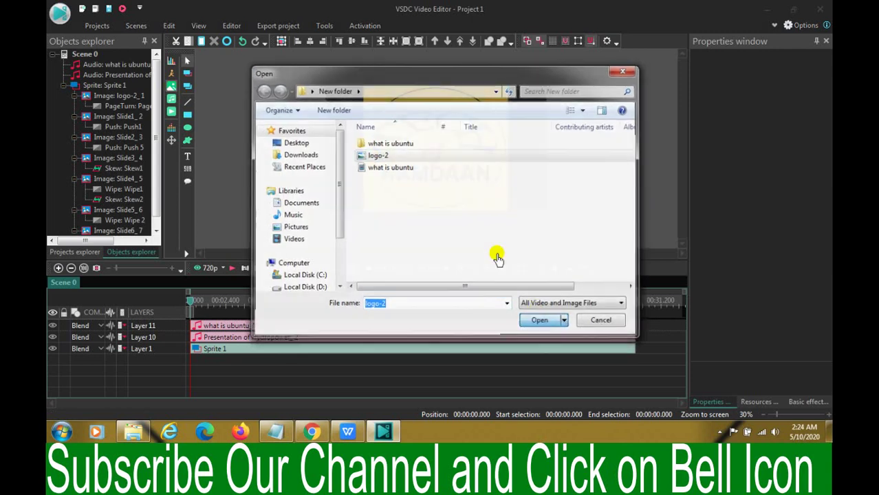
left_click(548, 269)
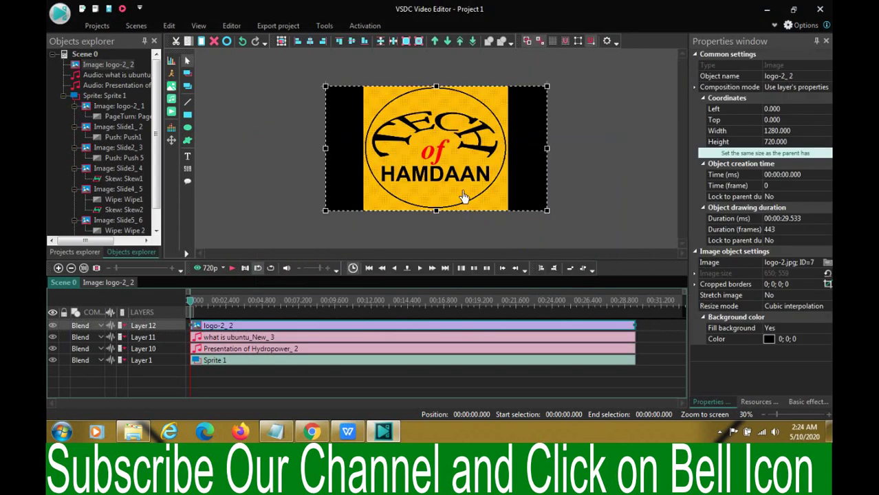
left_click_drag(541, 211, 354, 121)
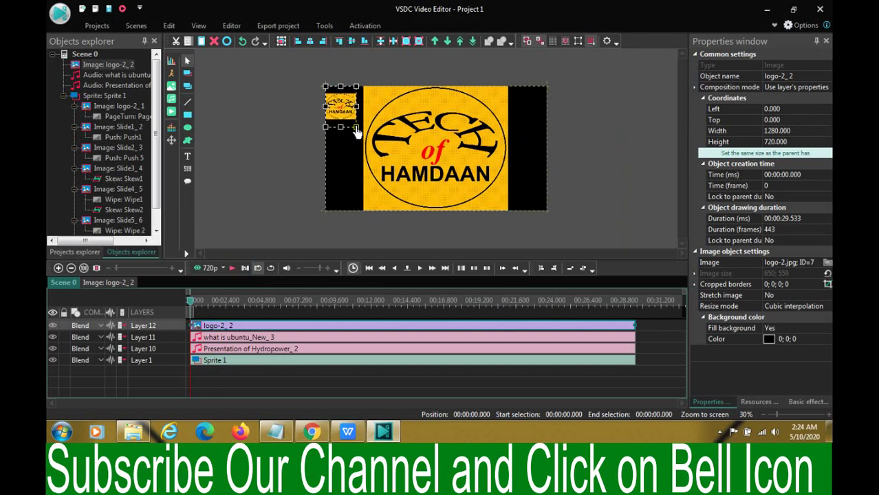
left_click_drag(356, 123, 359, 117)
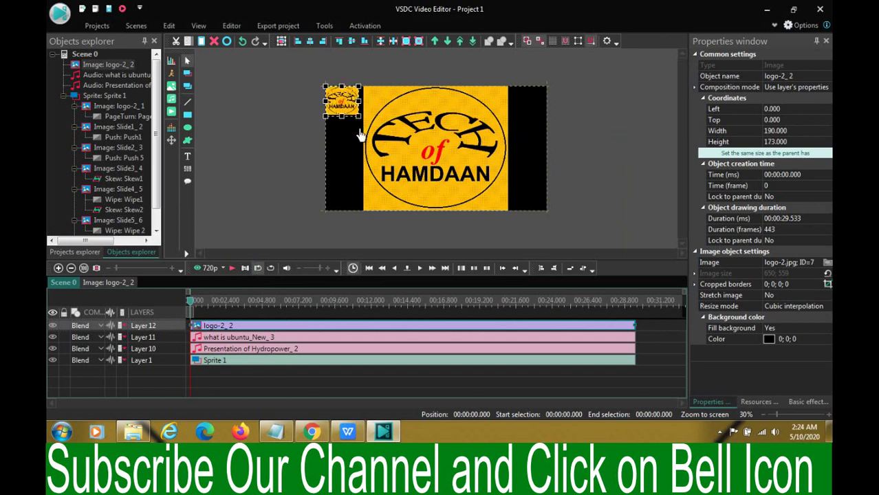
left_click(275, 178)
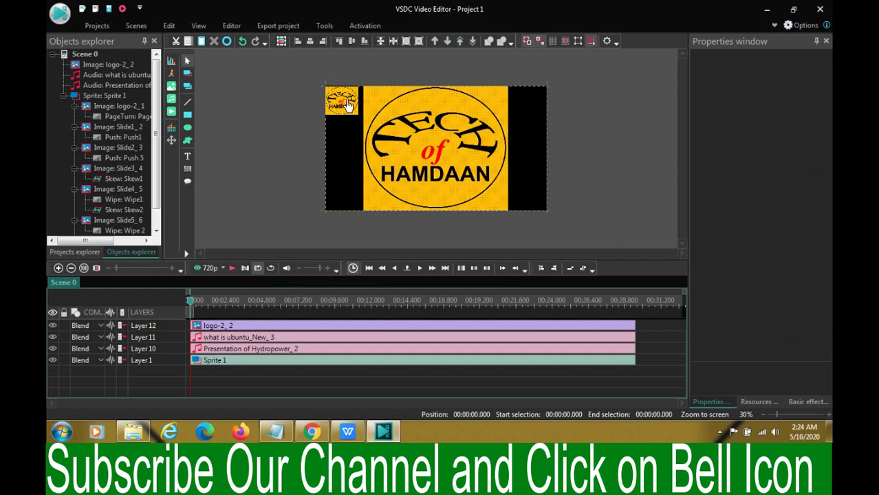
- Preview the watermarked scene, then bring up the Export project view
left_click(232, 273)
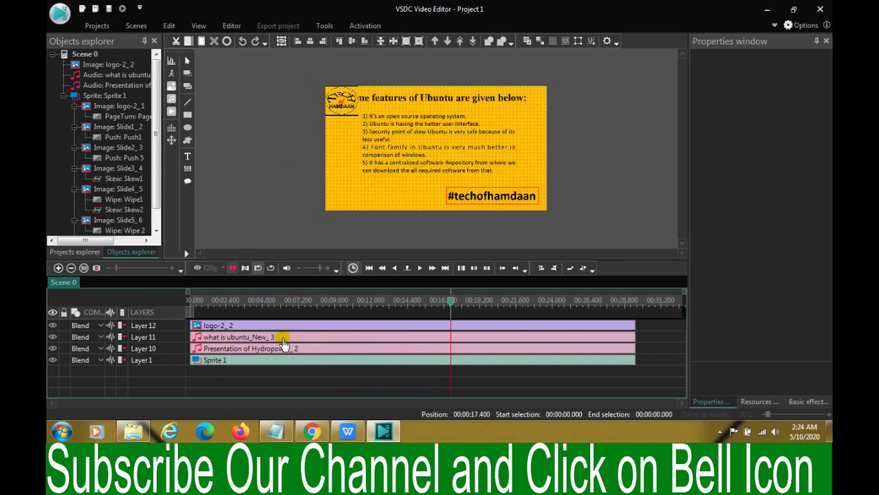
left_click(231, 268)
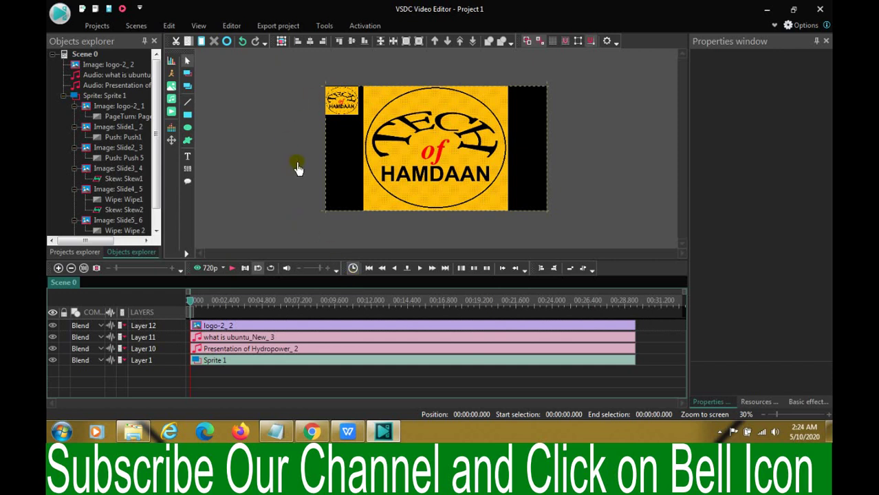
left_click(277, 30)
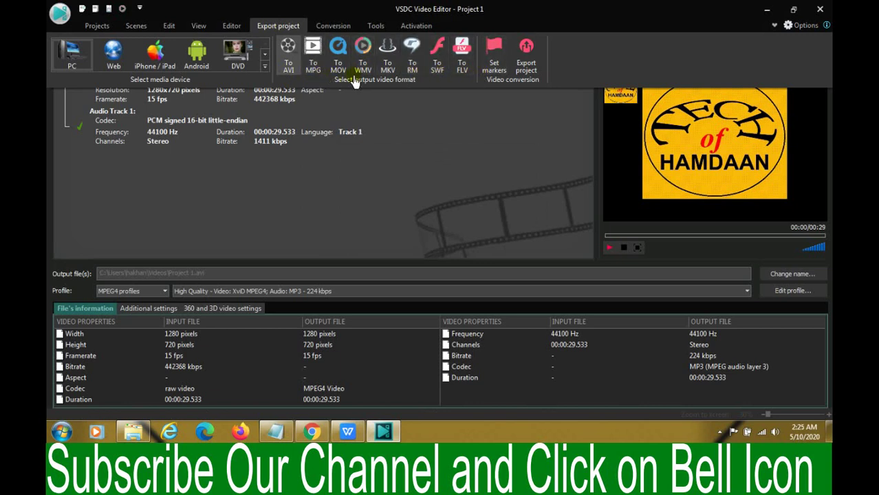
- Export Project 1 as AVI without premium features and acknowledge the finished conversion
left_click(289, 60)
left_click(280, 25)
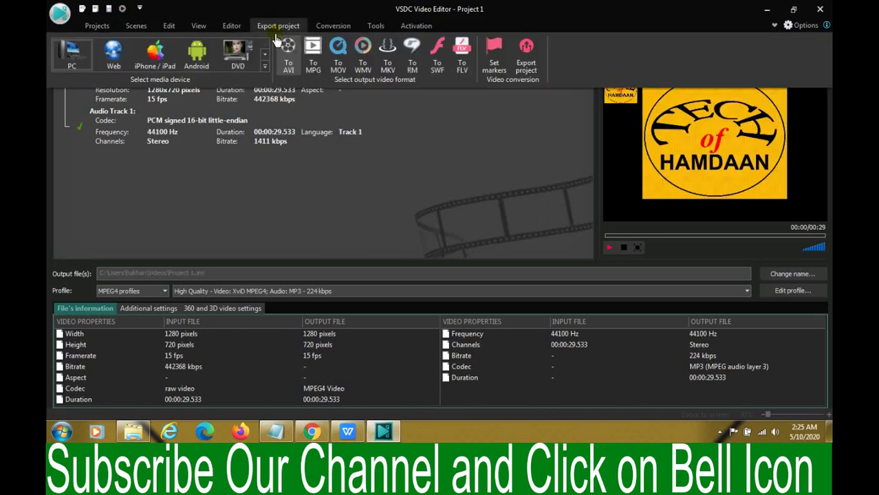
left_click(527, 63)
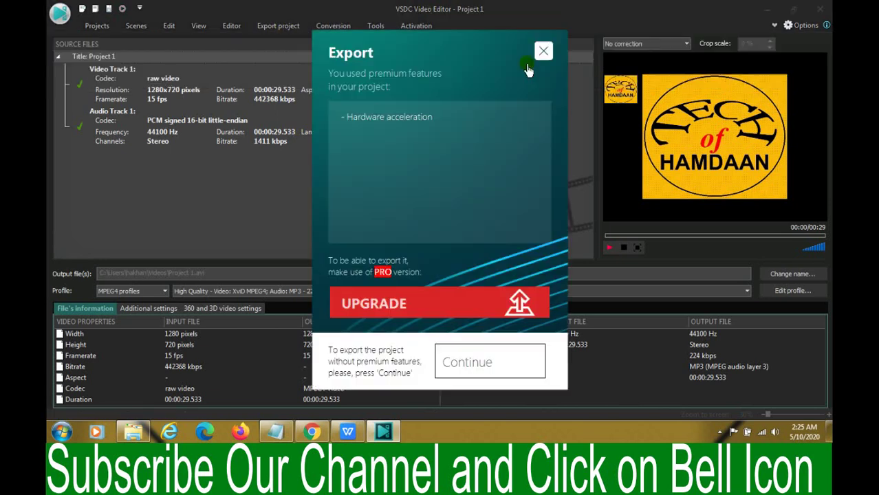
left_click(470, 363)
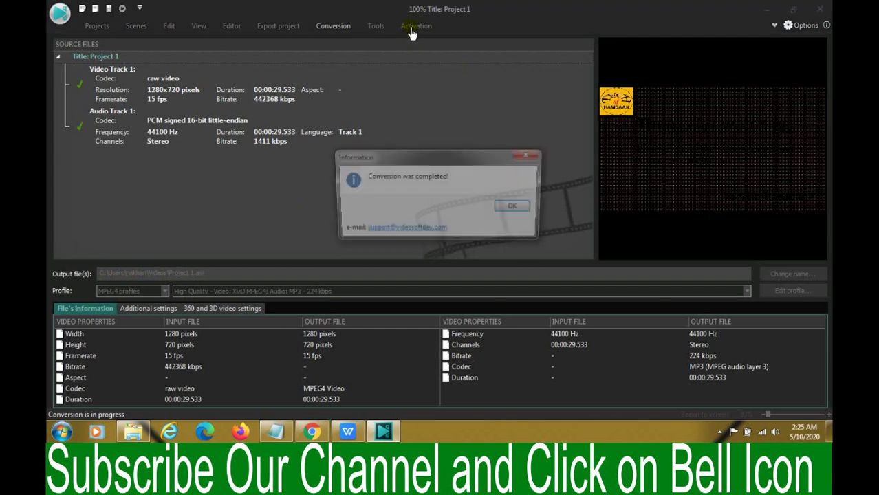
left_click(514, 208)
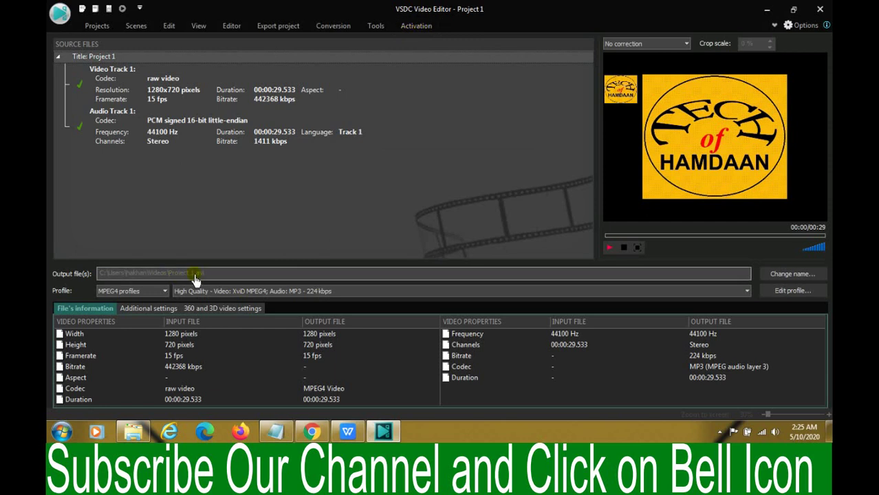
left_click(410, 35)
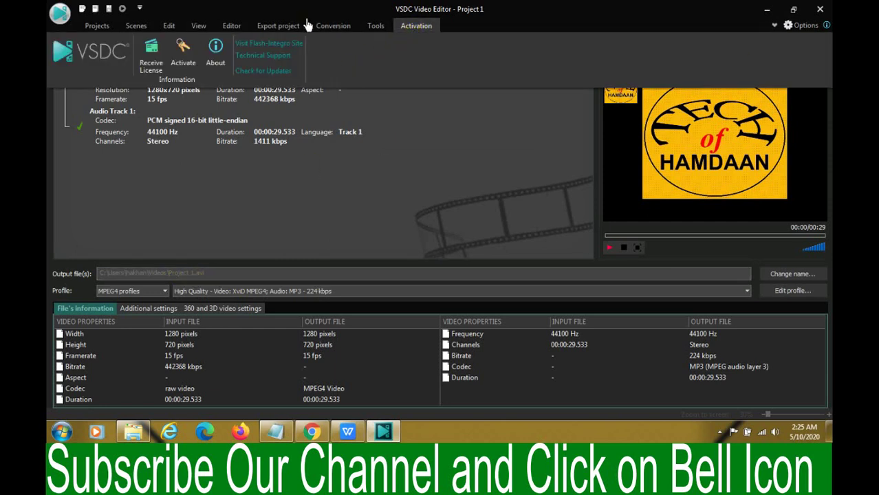
- Set the output file to ubuntu ppt video.avi inside the Desktop's New folder
left_click(278, 27)
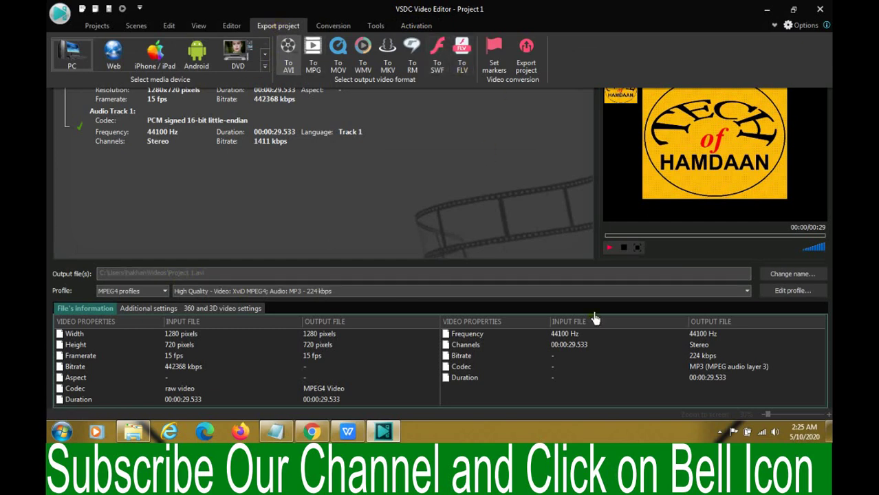
left_click(792, 274)
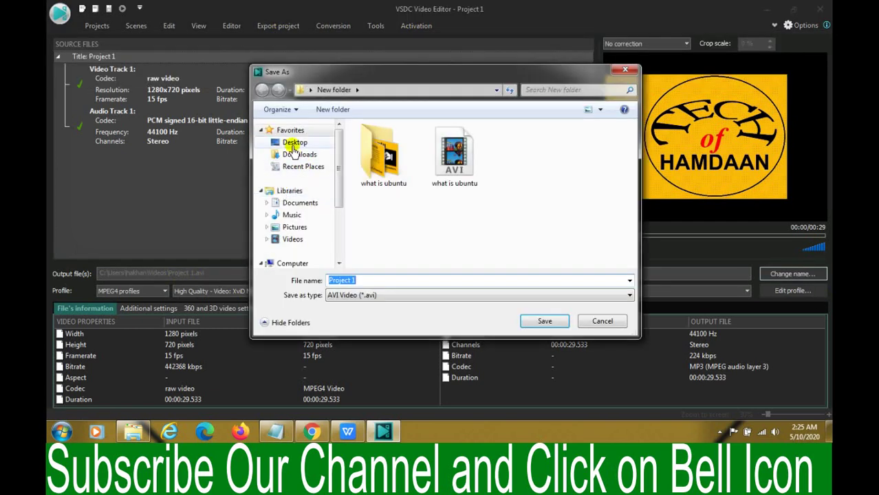
left_click(294, 145)
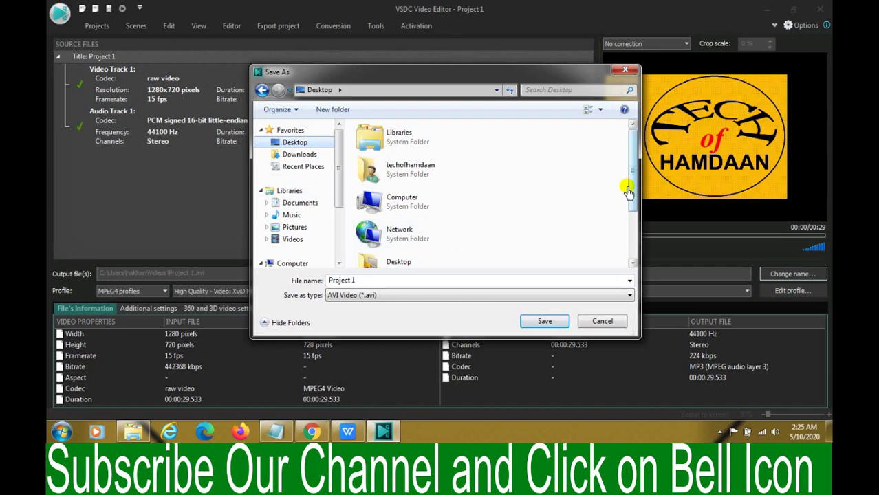
left_click_drag(628, 191, 620, 237)
double_click(422, 227)
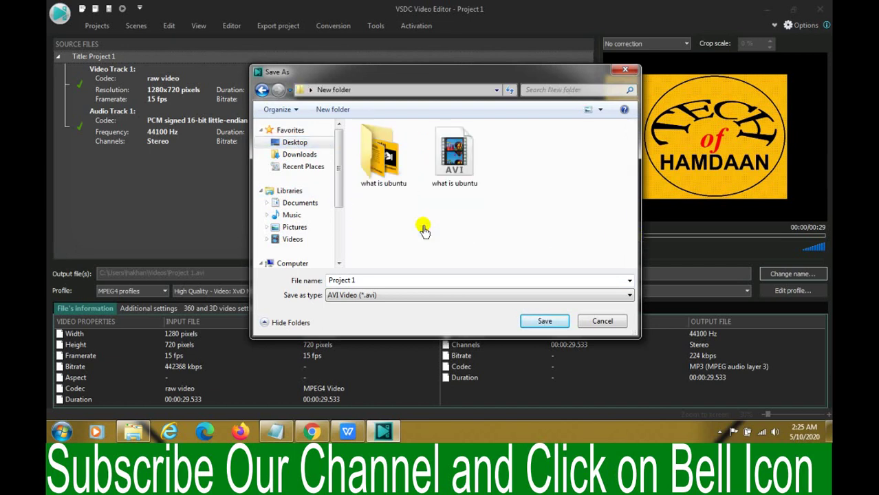
left_click(391, 282)
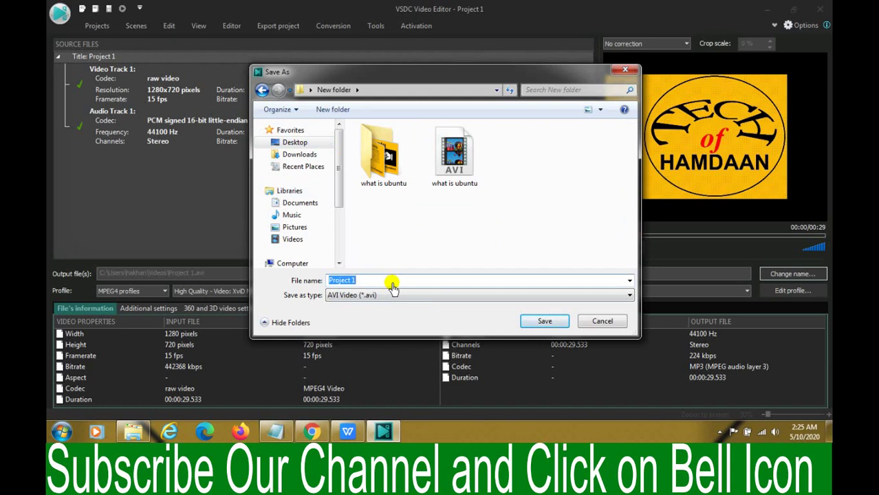
key("BackSpace")
left_click(541, 319)
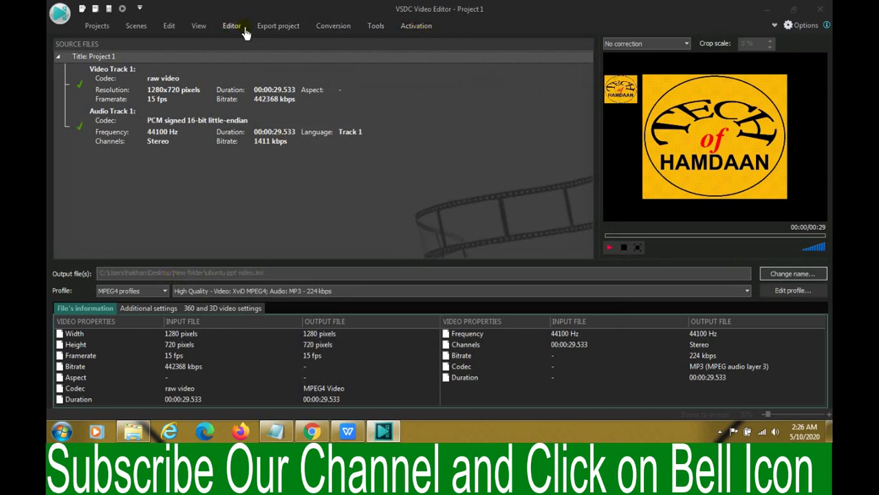
- Export to ubuntu ppt video.avi without premium features and dismiss the completion message
left_click(278, 26)
left_click(516, 66)
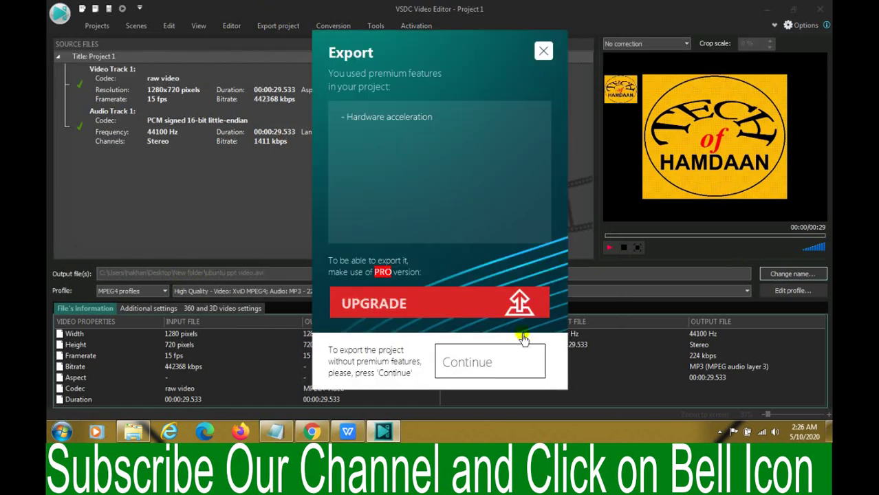
left_click(512, 358)
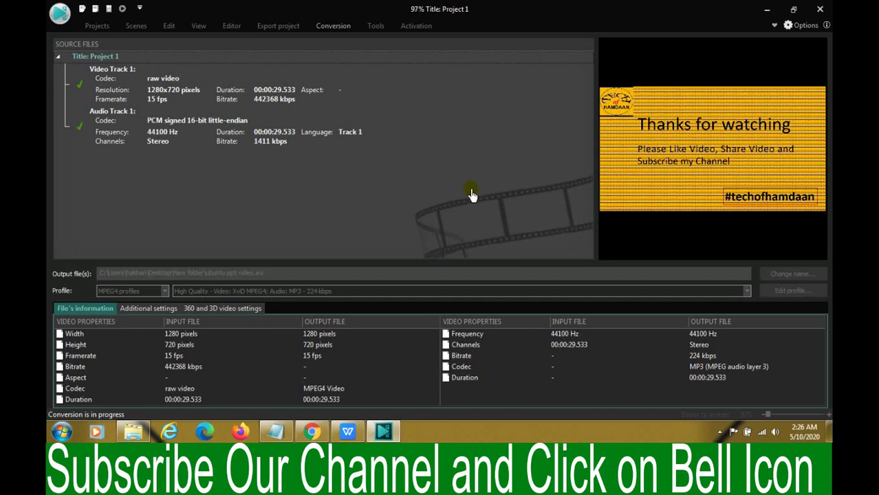
left_click(517, 208)
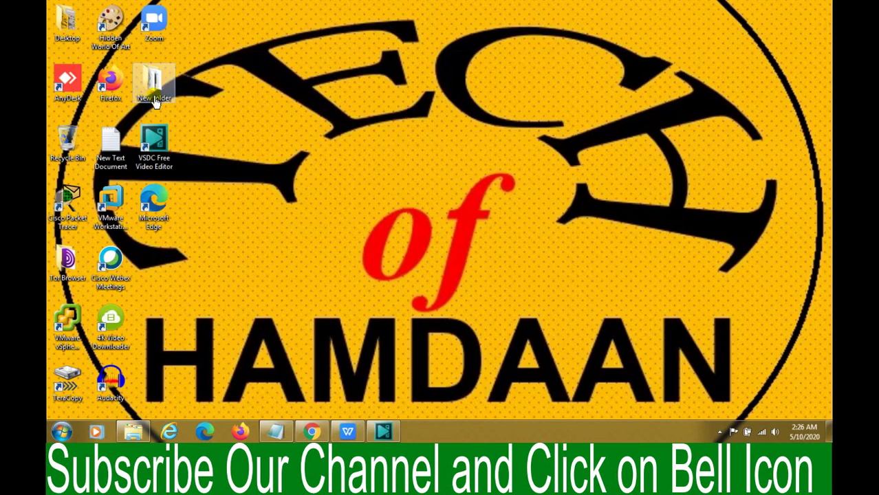
- Open New folder full-screen and bring up Open with choices for ubuntu ppt video
double_click(156, 100)
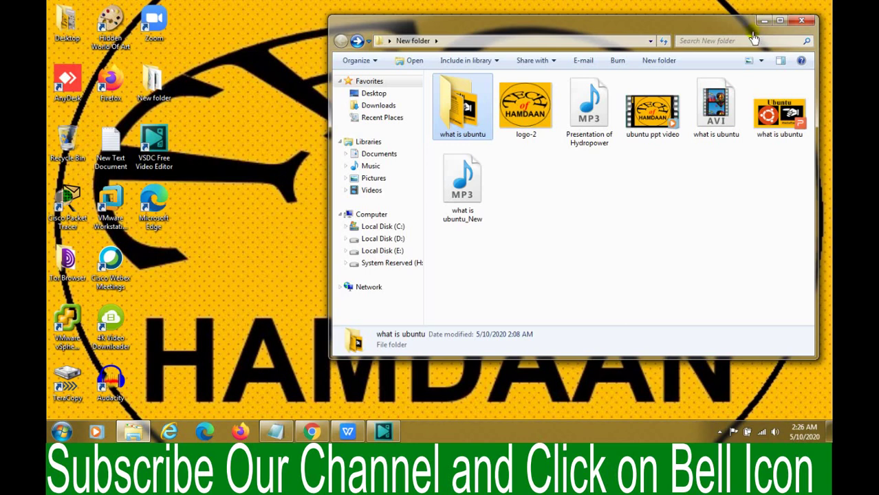
left_click(778, 23)
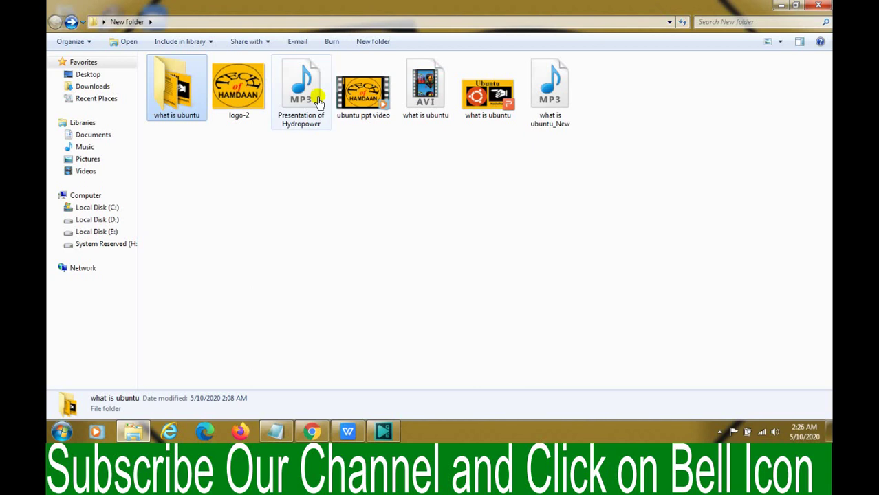
left_click(322, 217)
left_click(358, 118)
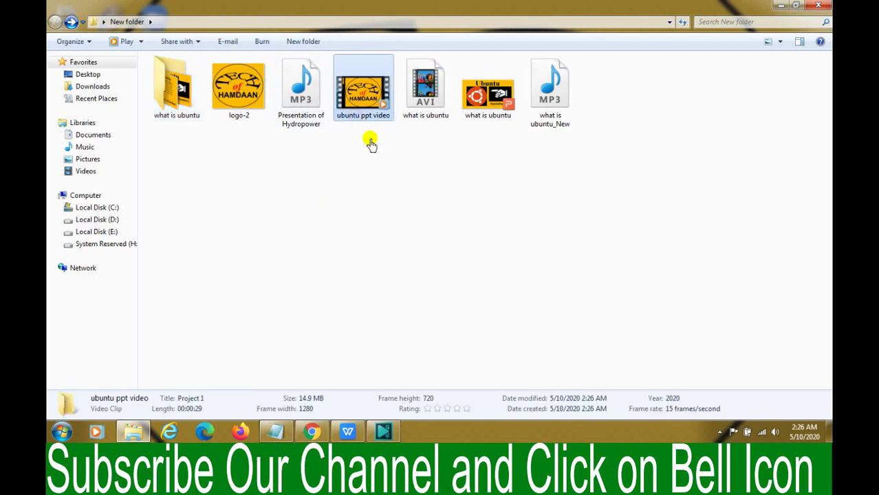
right_click(358, 94)
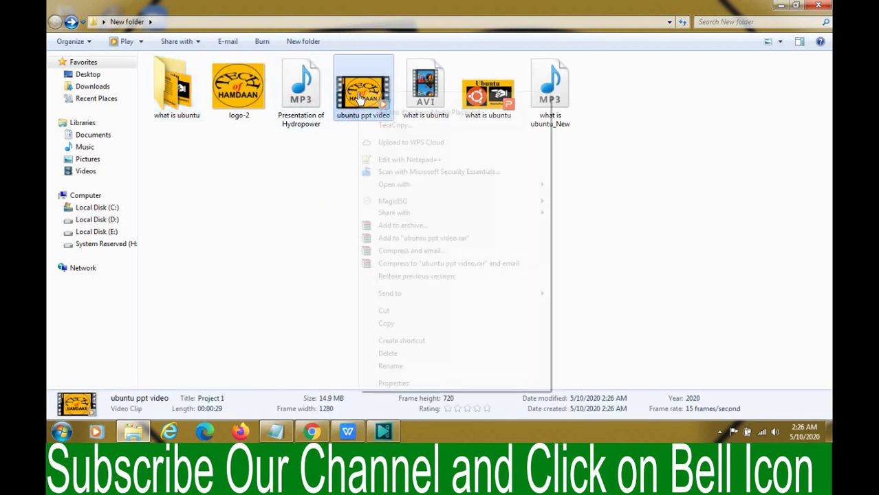
mouse_move(402, 185)
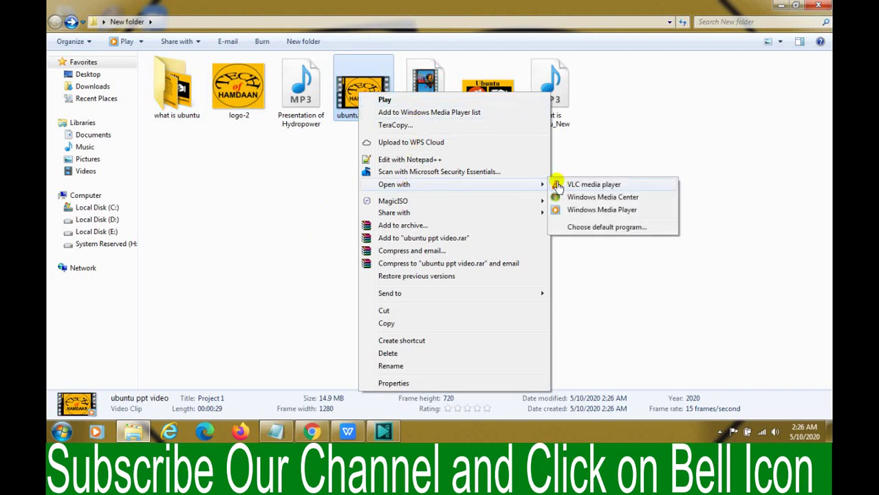
- Play ubuntu ppt video in VLC media player to the end
left_click(557, 186)
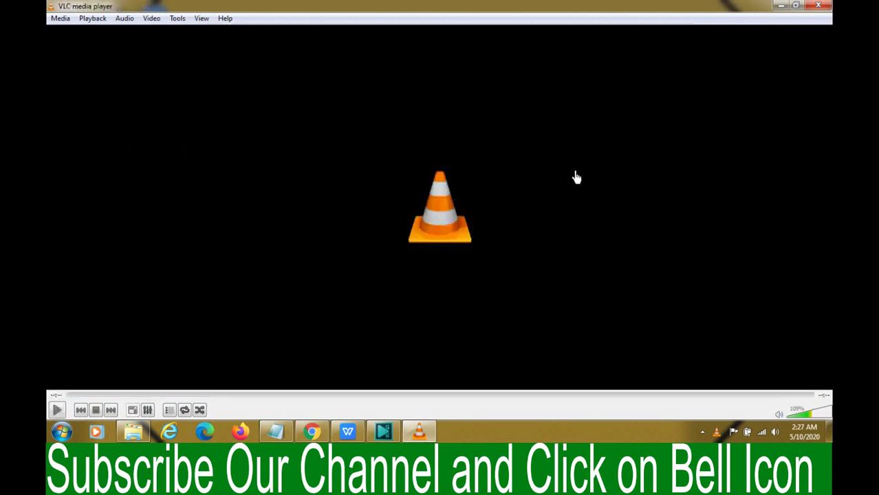
- Close VLC and switch to the YouTube channel page in Chrome
left_click(818, 6)
left_click(311, 431)
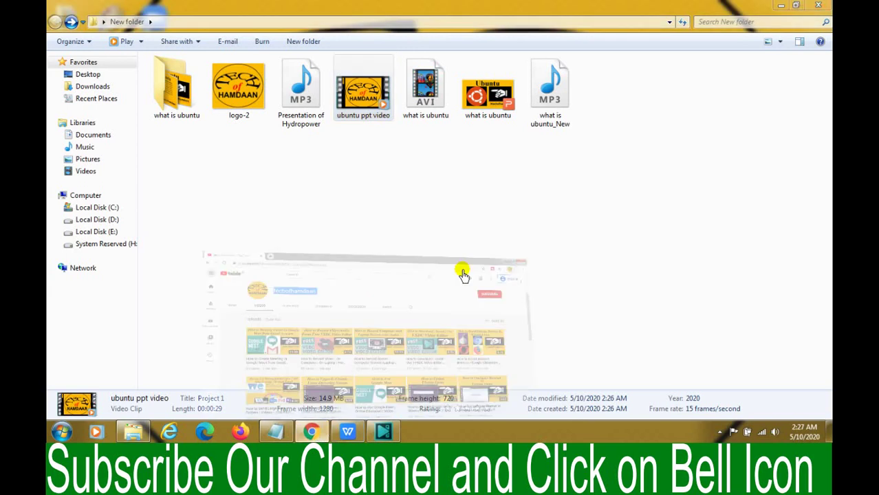